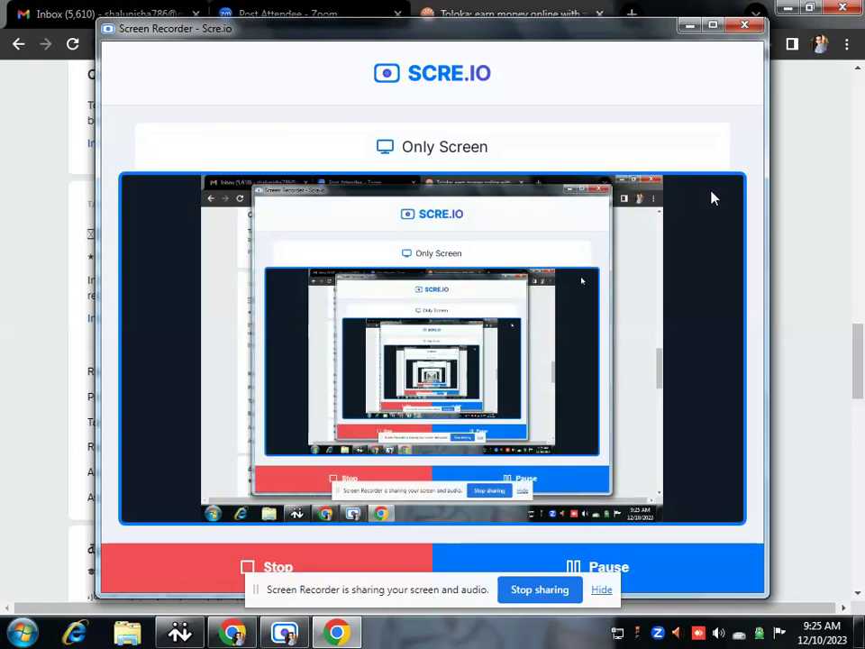
- Start the pronunciation-check training and play the first gross-mistake example in the instructions
left_click(690, 25)
left_click(501, 324)
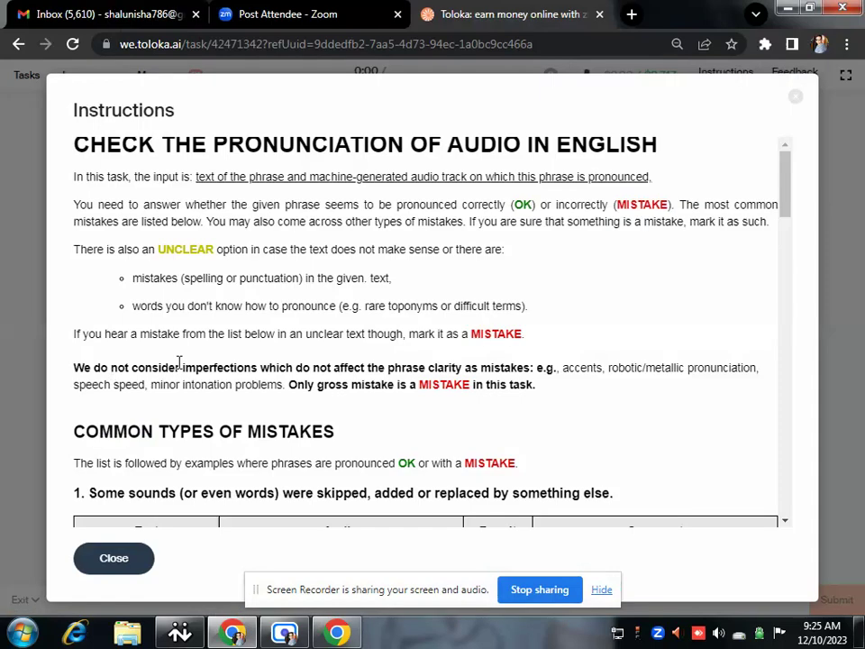
scroll(153, 366, "down", 2)
scroll(225, 370, "down", 1)
left_click(248, 325)
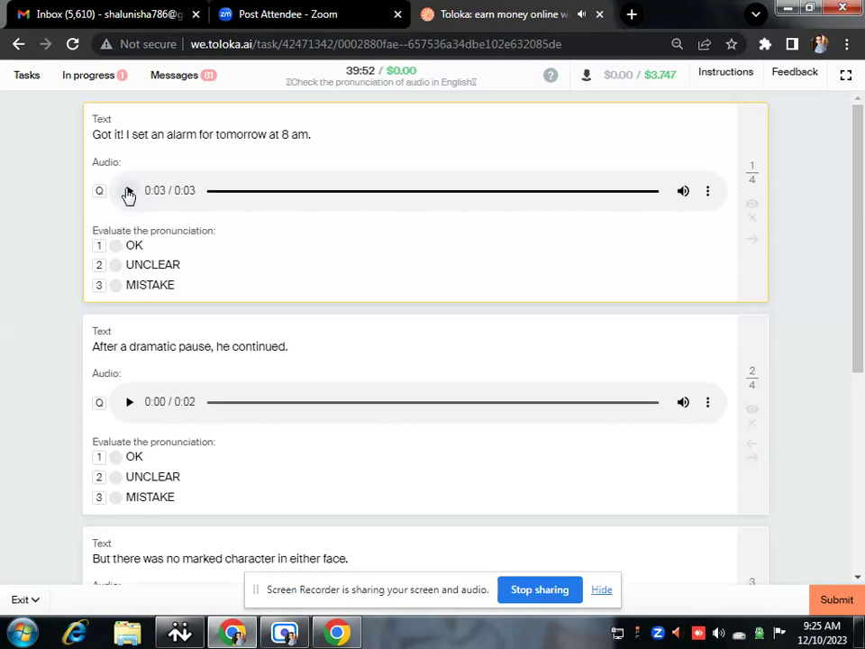
- Listen to the first two phrases and rate both OK
left_click(129, 193)
left_click(132, 247)
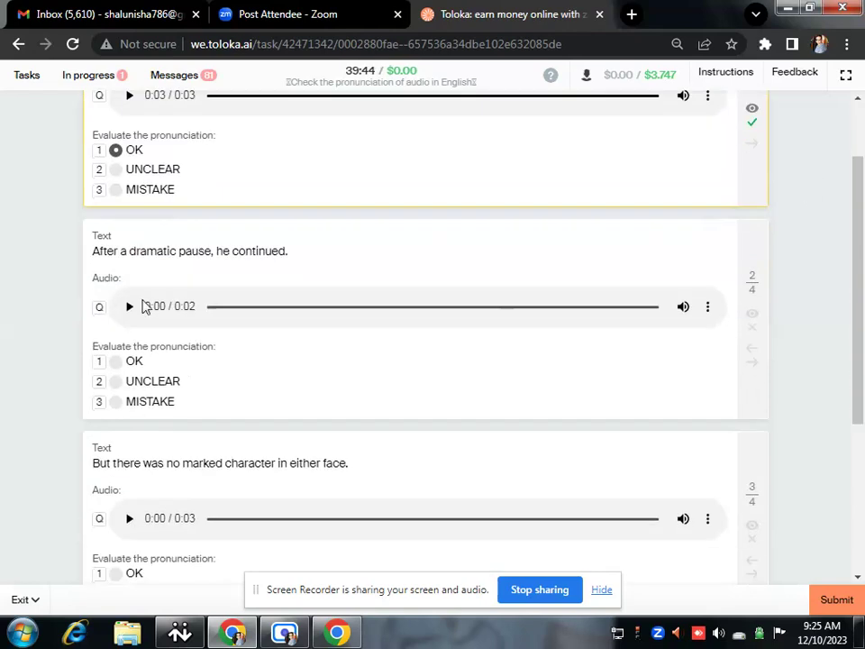
left_click(131, 308)
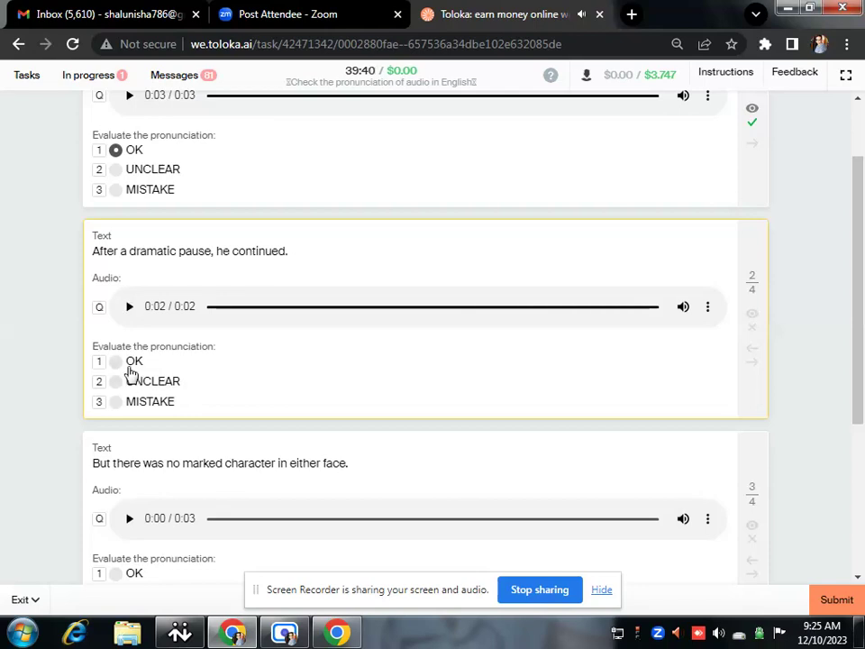
left_click(131, 363)
- Listen to 'But there was no marked character in either face.' and rate it MISTAKE
scroll(853, 308, "down", 2)
left_click(129, 363)
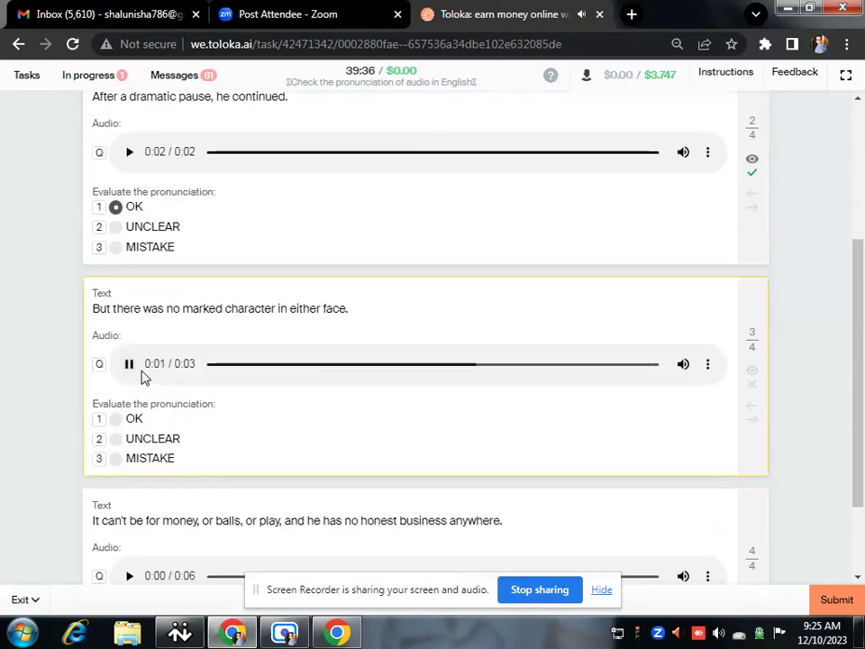
left_click(132, 365)
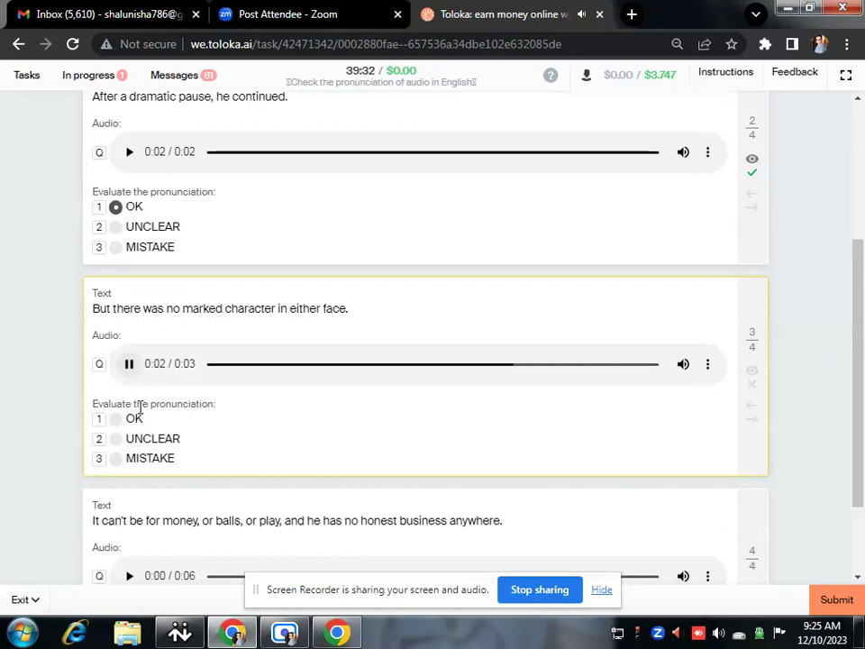
left_click(140, 457)
- Listen again to the third phrase, then play the fourth and rate it MISTAKE
scroll(815, 347, "down", 2)
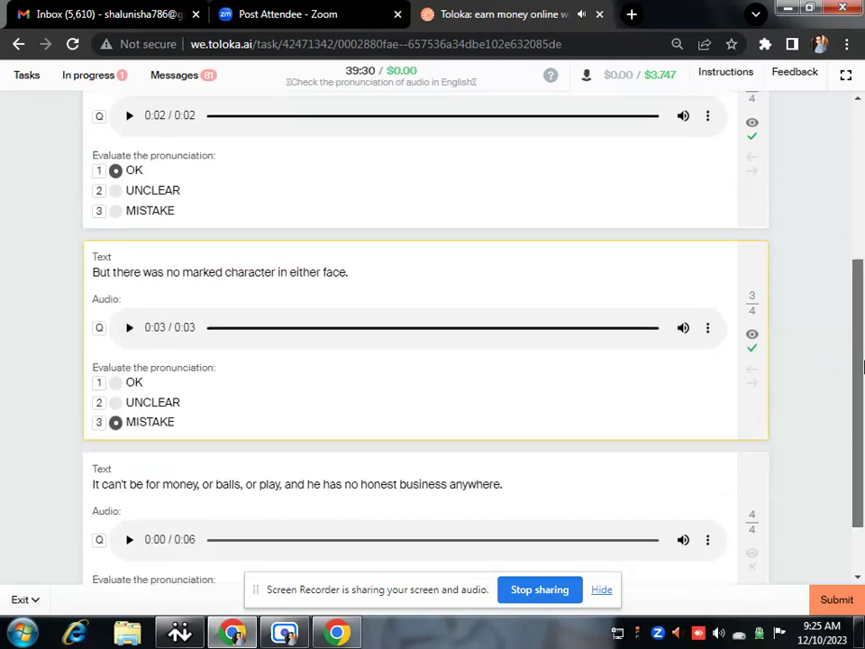
left_click(129, 253)
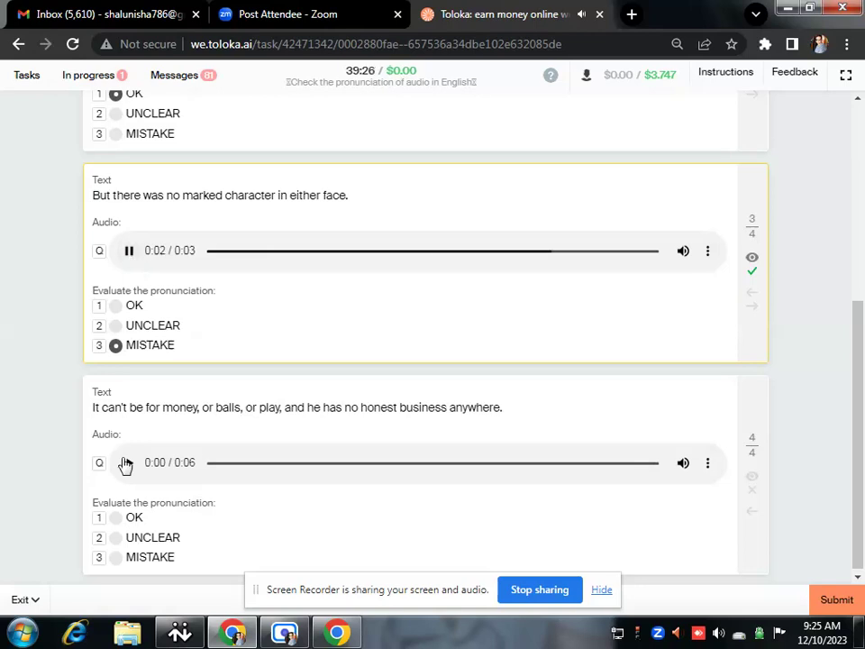
left_click(128, 463)
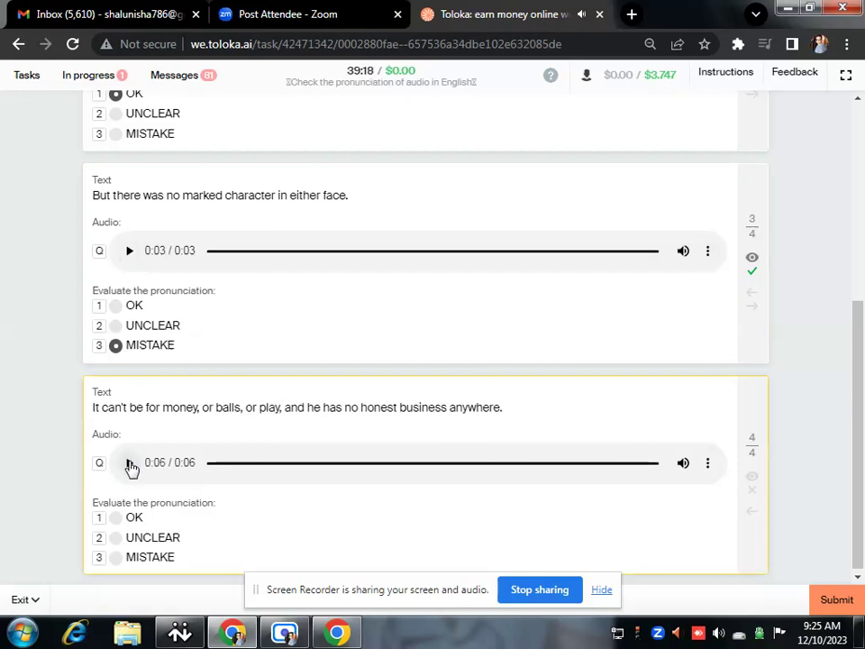
left_click(129, 463)
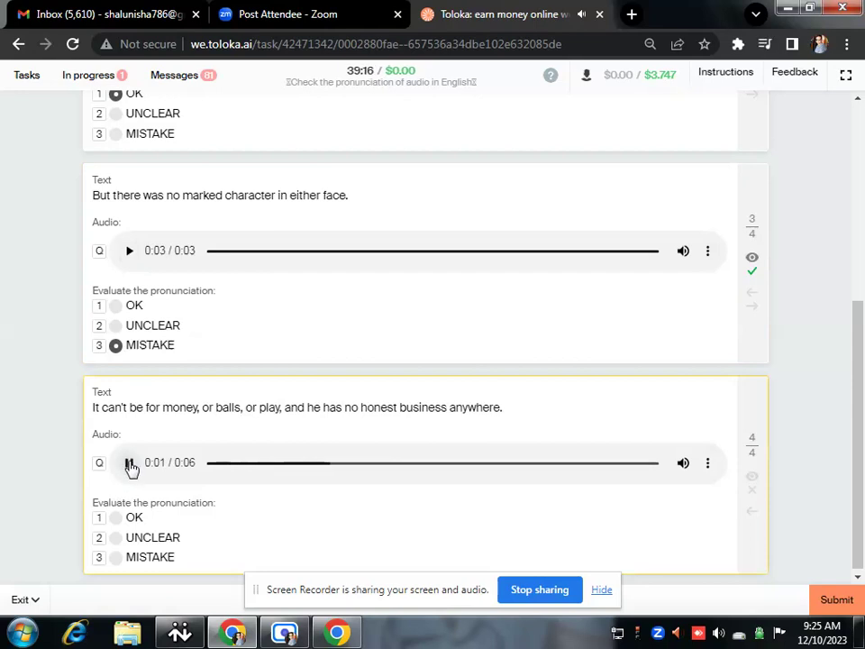
left_click(149, 558)
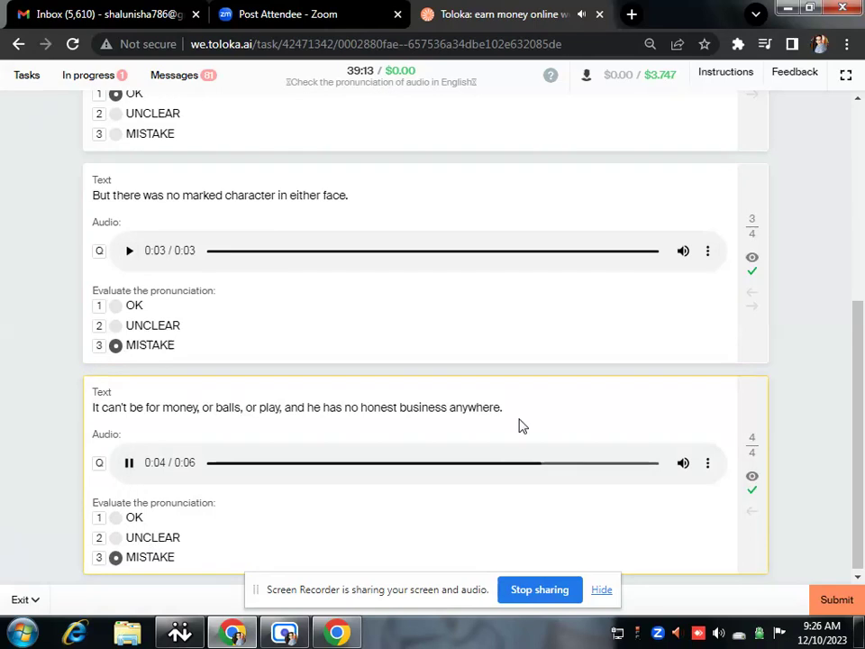
- Submit, switch the fourth phrase to OK after the noise warning, and resubmit
left_click(838, 611)
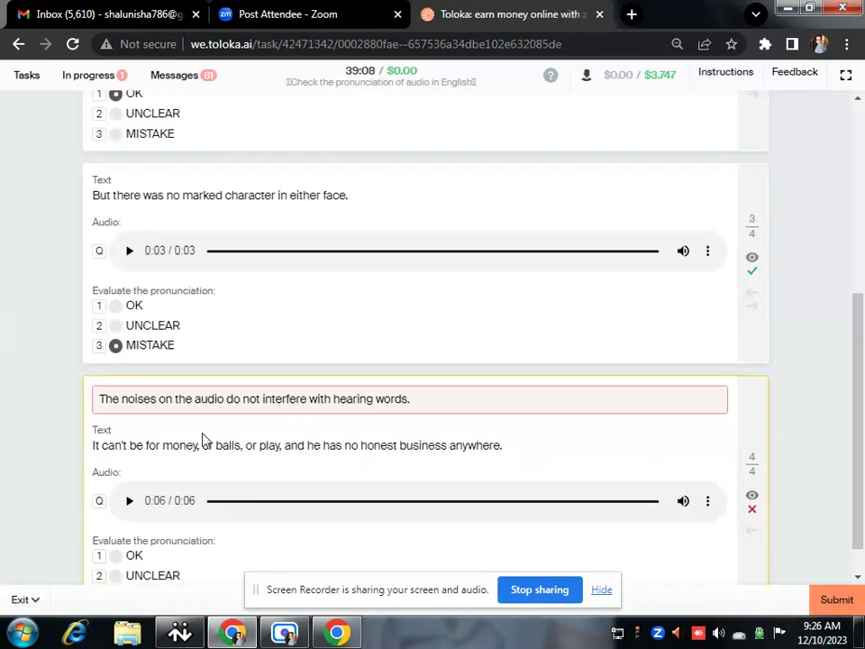
left_click(135, 556)
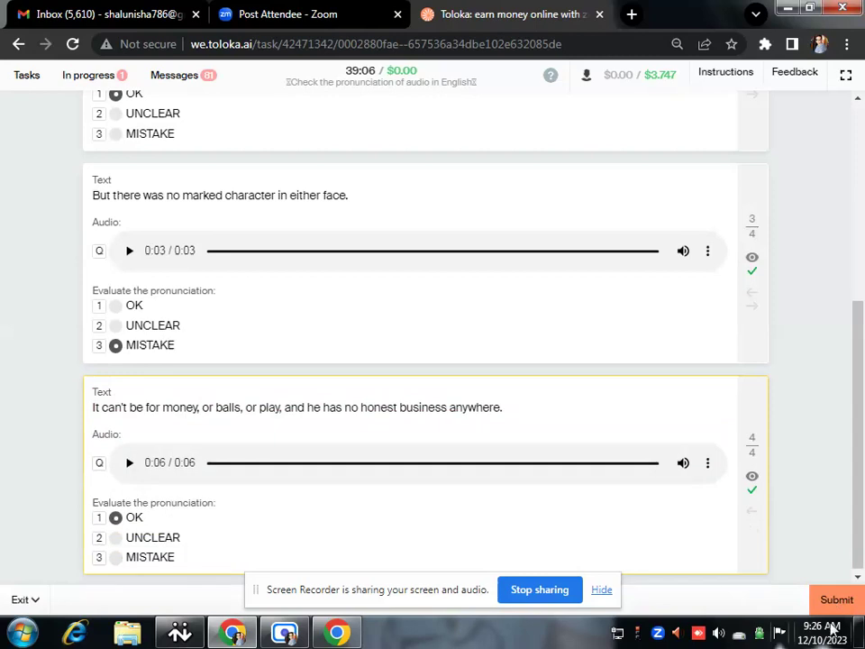
left_click(836, 600)
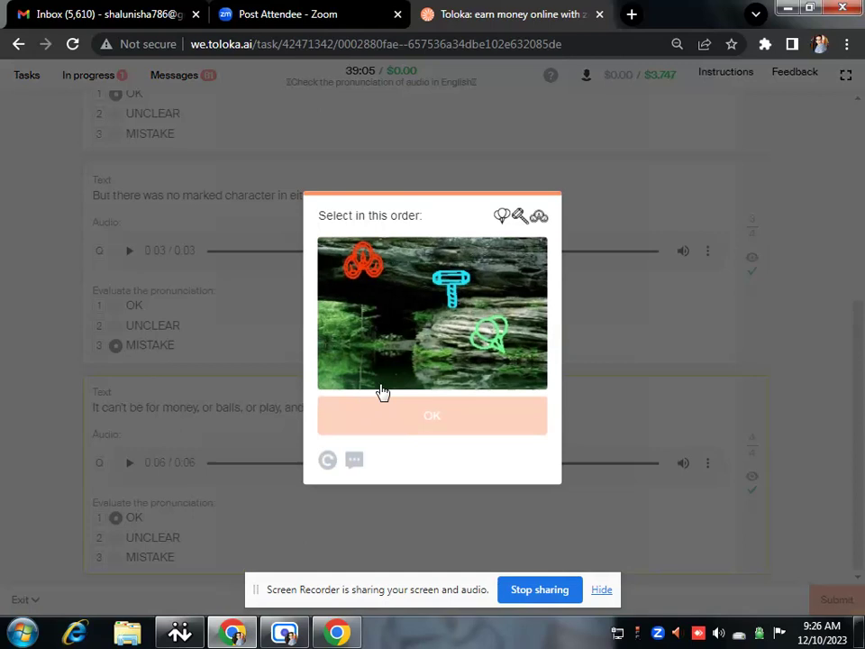
- Solve the picture captcha by picking the balloon, hammer and knot in order, then confirm
left_click(496, 337)
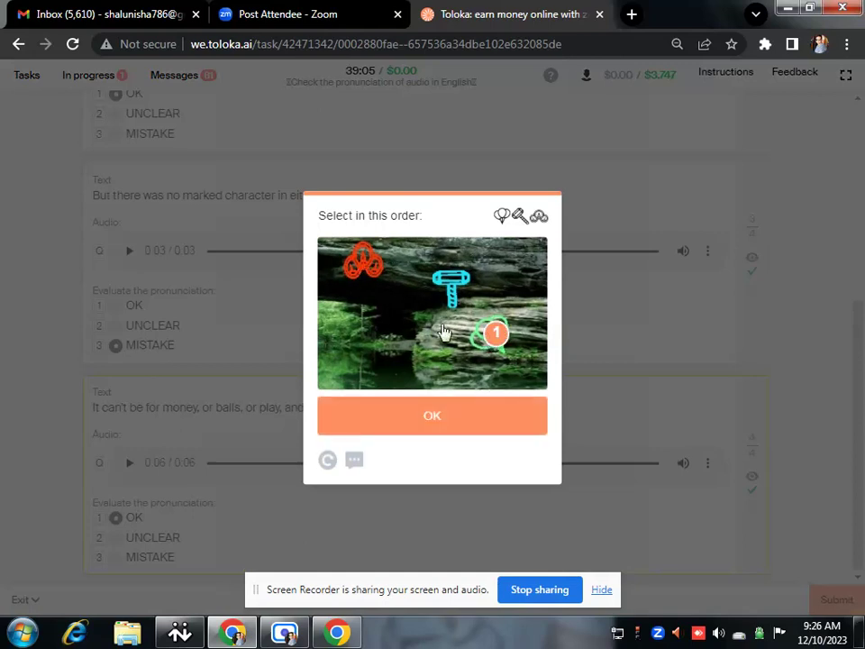
left_click(455, 281)
left_click(365, 264)
left_click(432, 415)
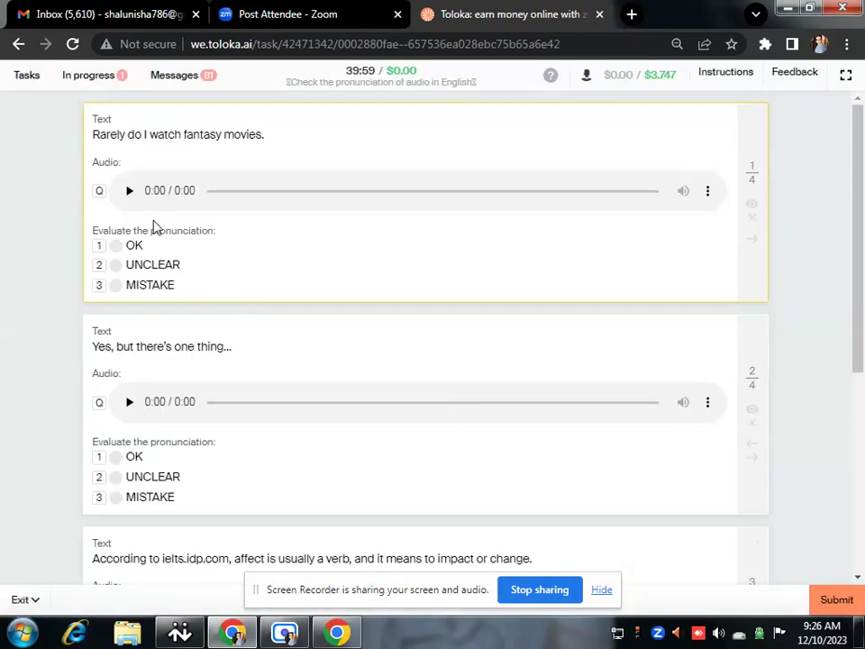
- Listen to the first two new phrases, rating the first OK and the second MISTAKE
left_click(129, 191)
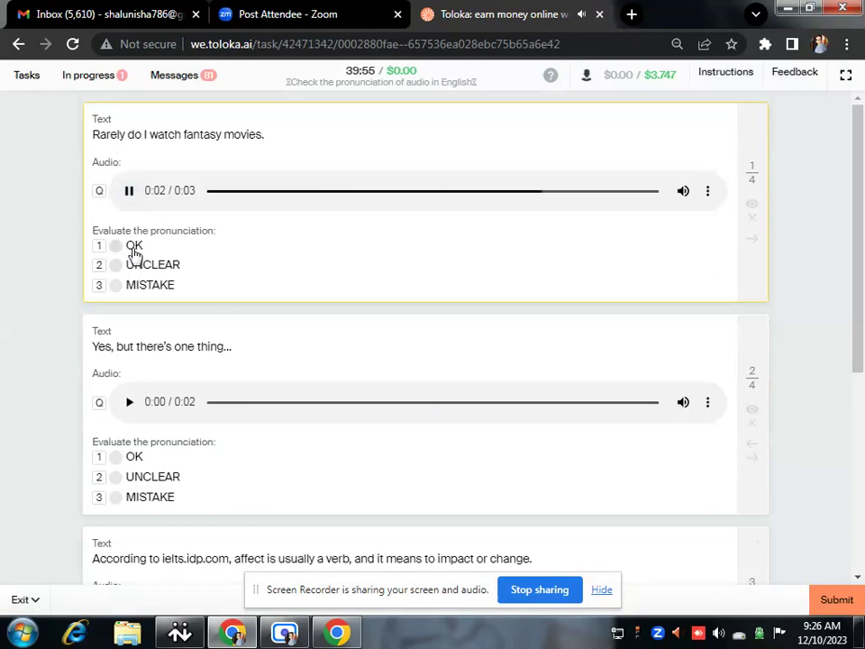
left_click(133, 246)
left_click(129, 191)
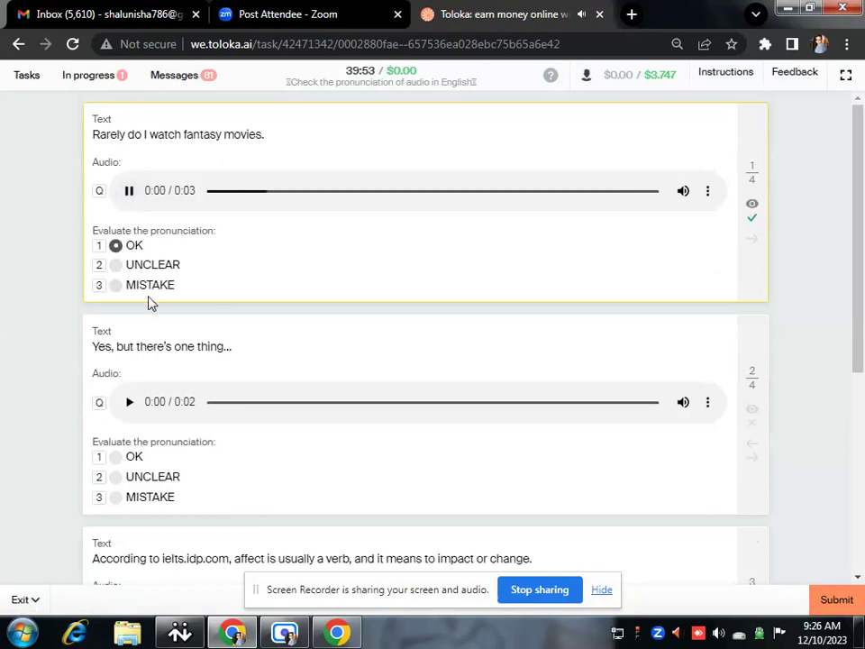
left_click(129, 402)
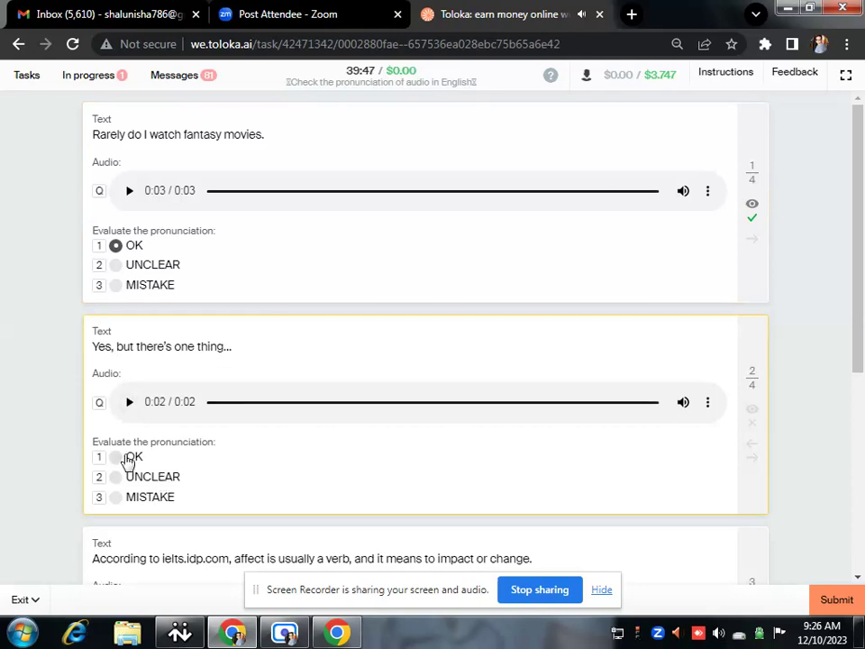
left_click(130, 405)
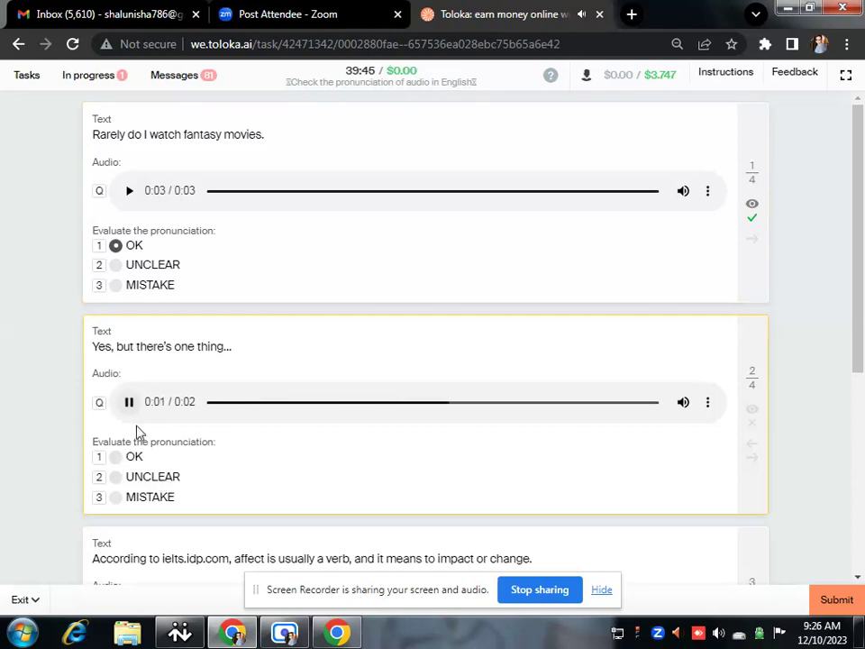
left_click(133, 497)
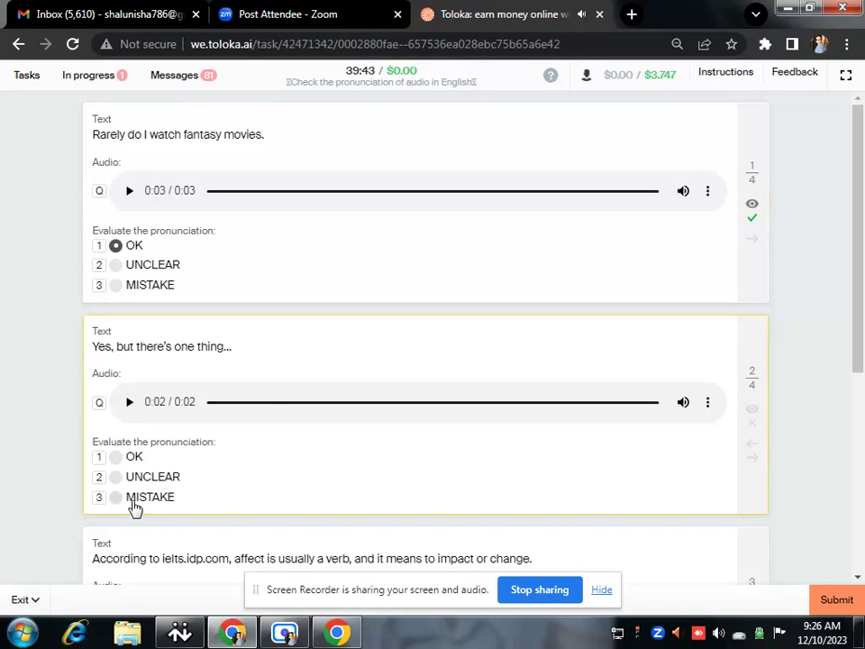
- Rate the third and fourth phrases OK after listening, and submit the page
scroll(360, 379, "down", 3)
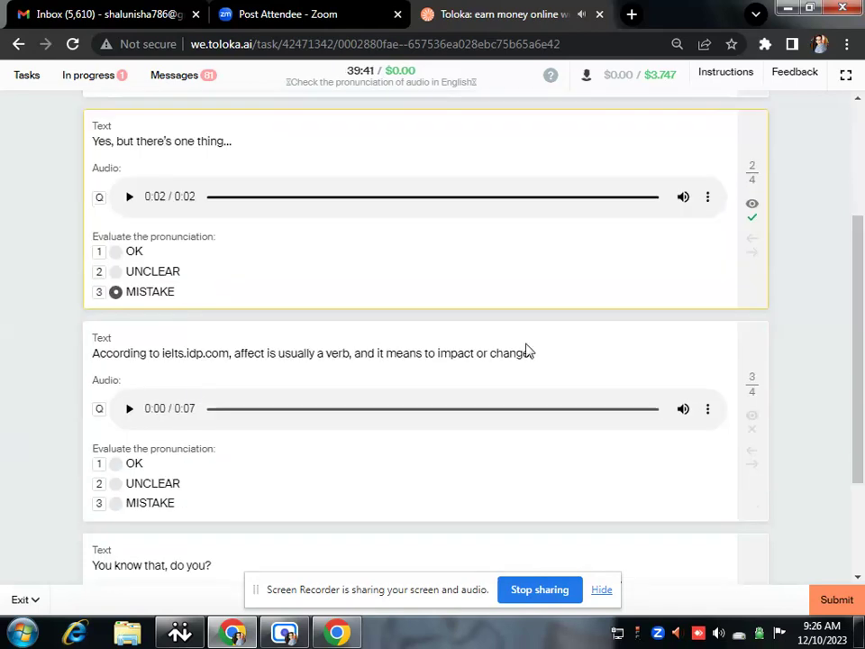
left_click(130, 409)
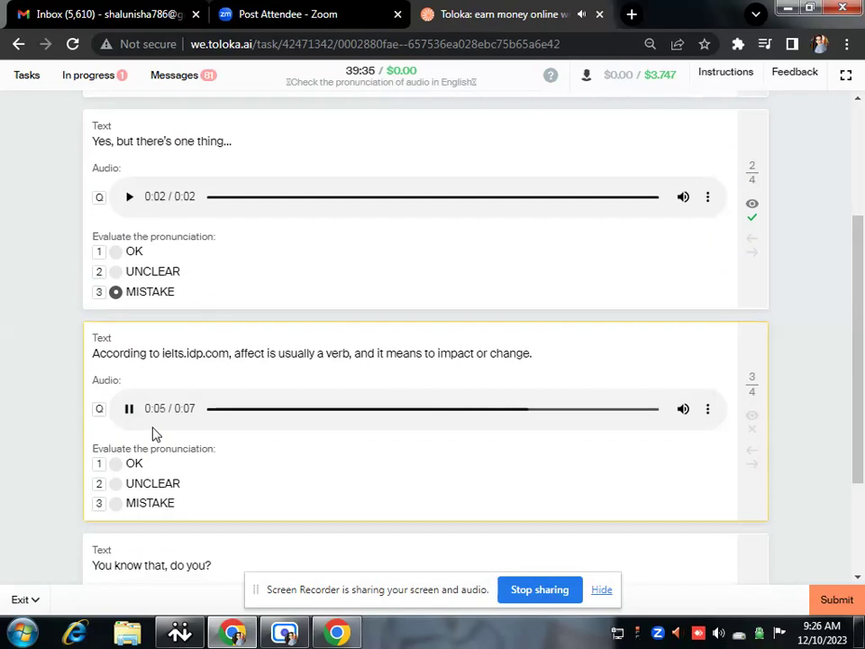
left_click(115, 463)
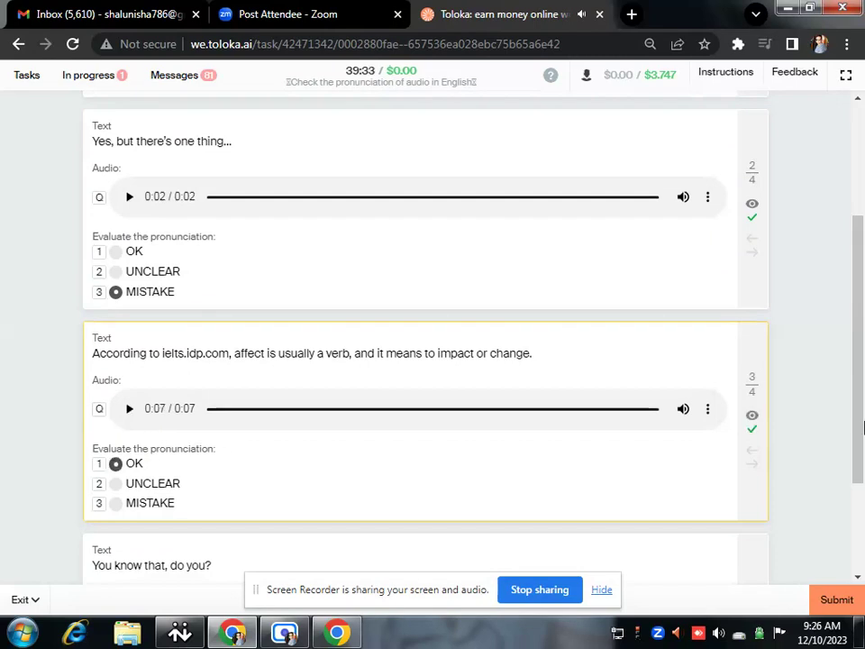
scroll(753, 534, "down", 2)
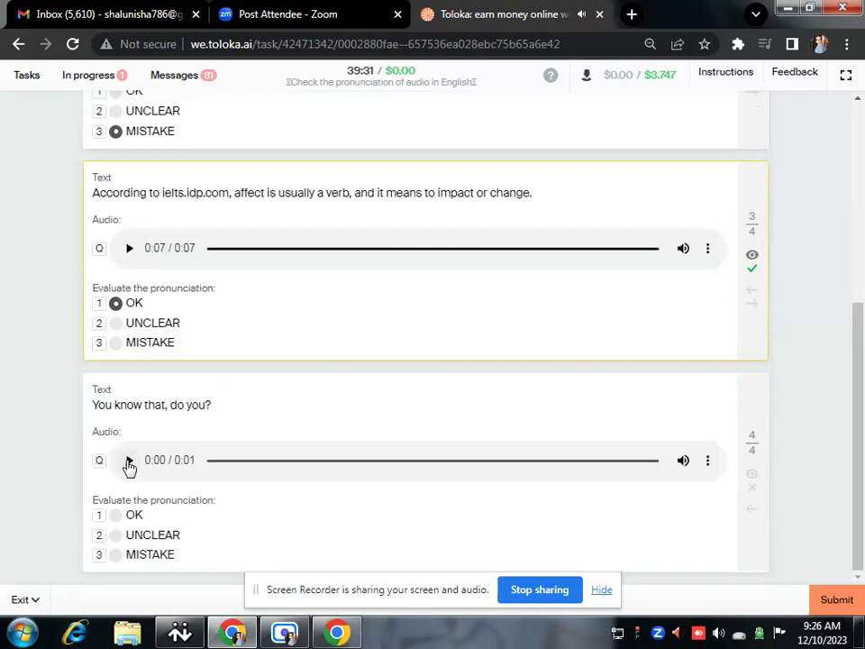
left_click(129, 460)
left_click(130, 517)
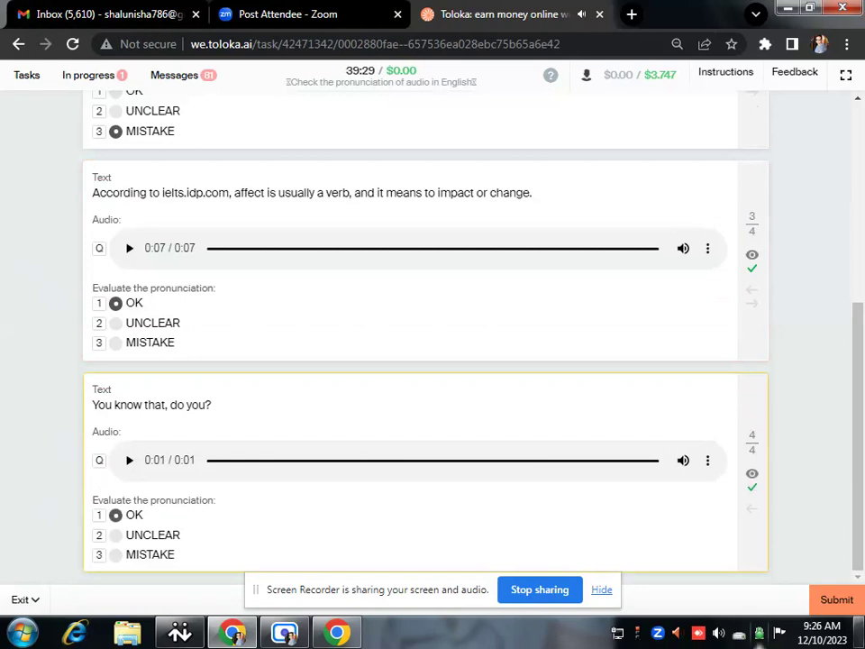
left_click(836, 599)
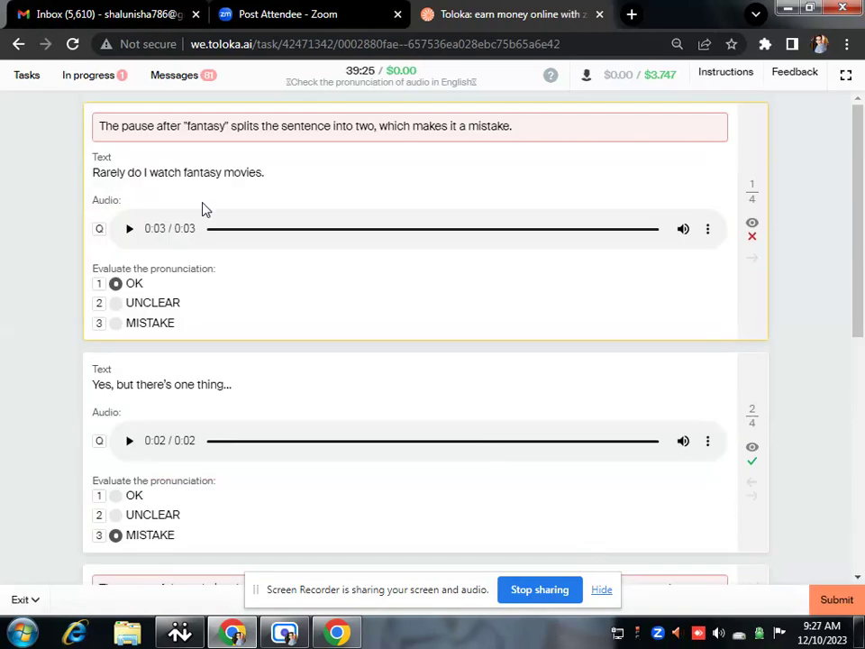
- Replay the first phrase and change its rating to MISTAKE
left_click(129, 230)
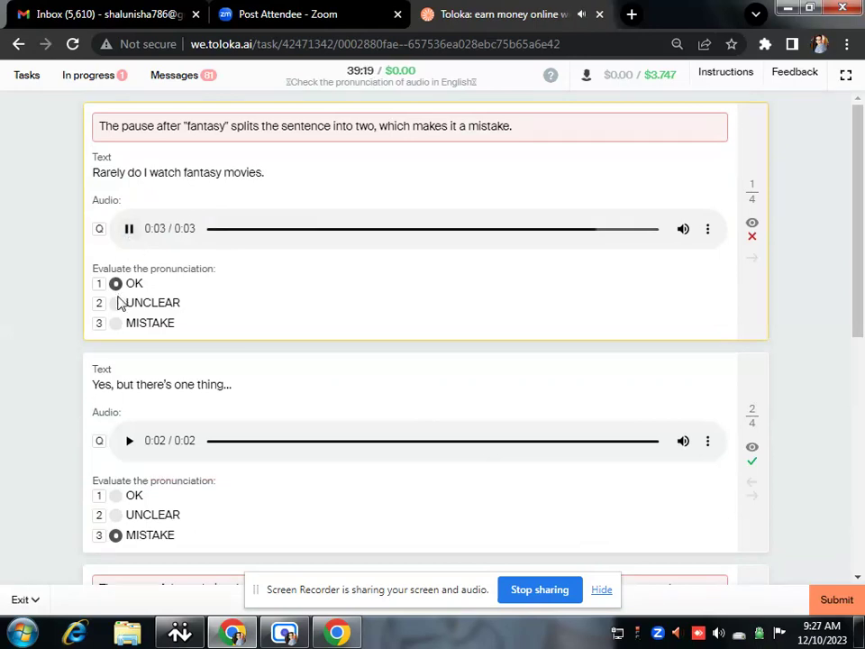
left_click(116, 323)
scroll(863, 278, "down", 3)
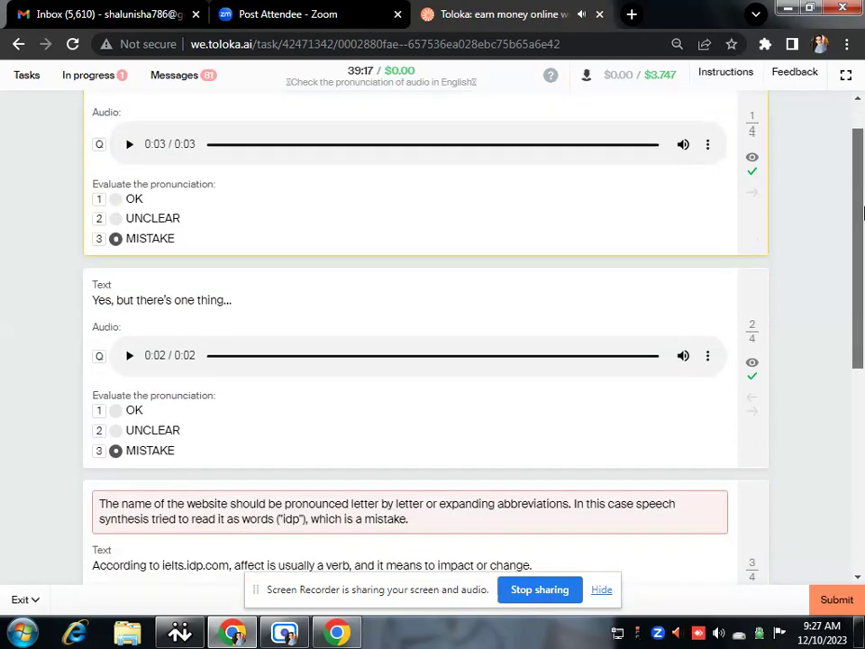
scroll(862, 277, "down", 3)
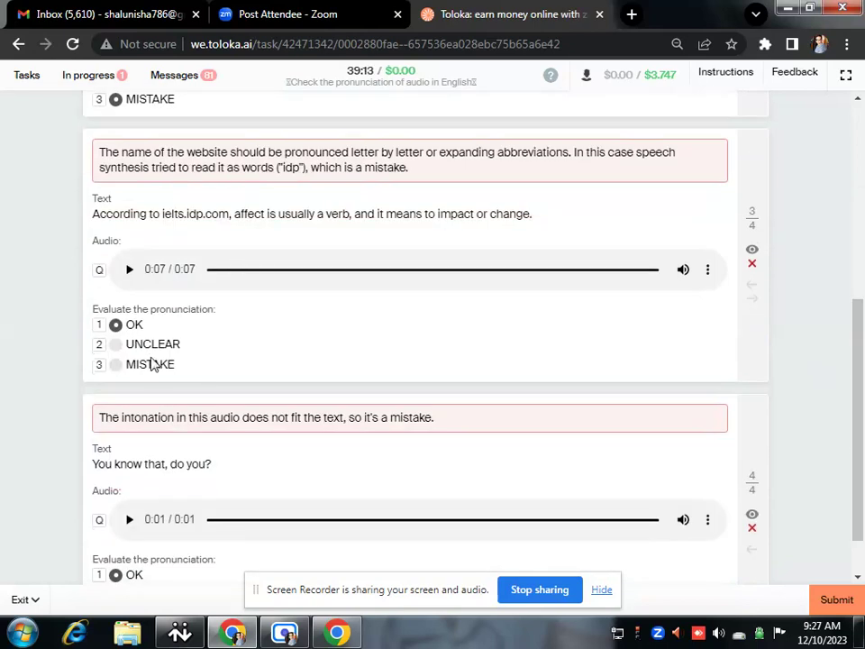
- Rate the ielts.idp.com and 'You know that, do you?' phrases MISTAKE and resubmit
left_click(151, 363)
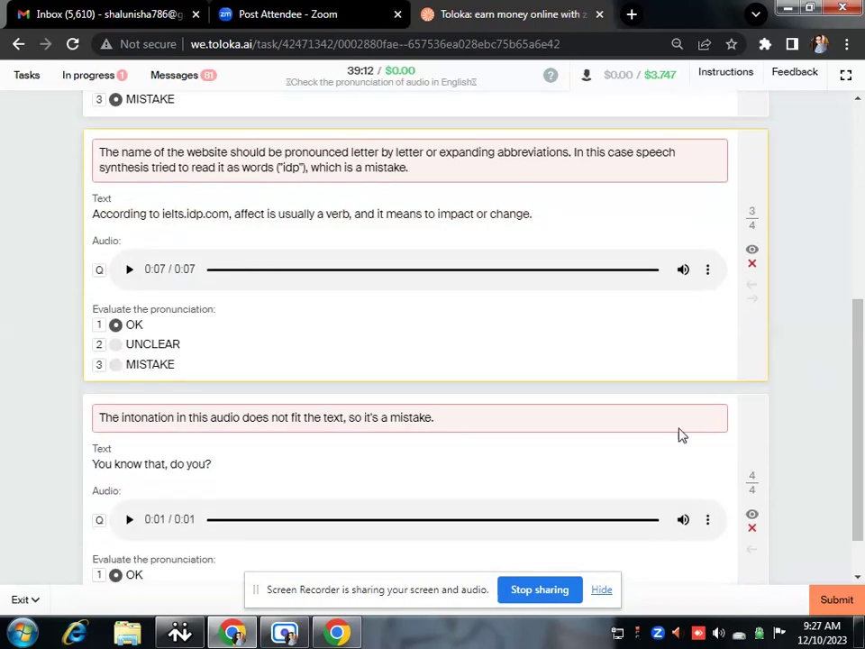
left_click(136, 367)
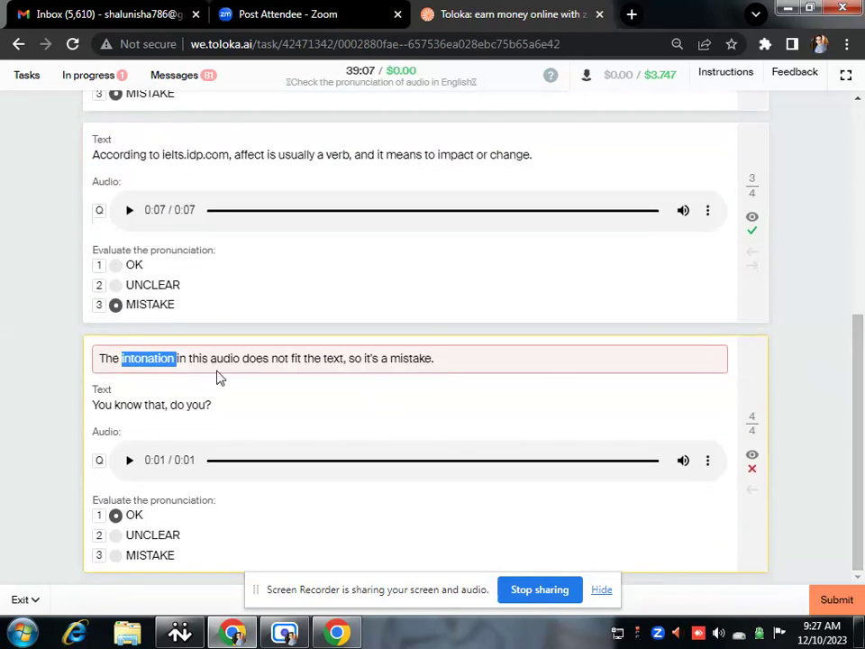
left_click(223, 406)
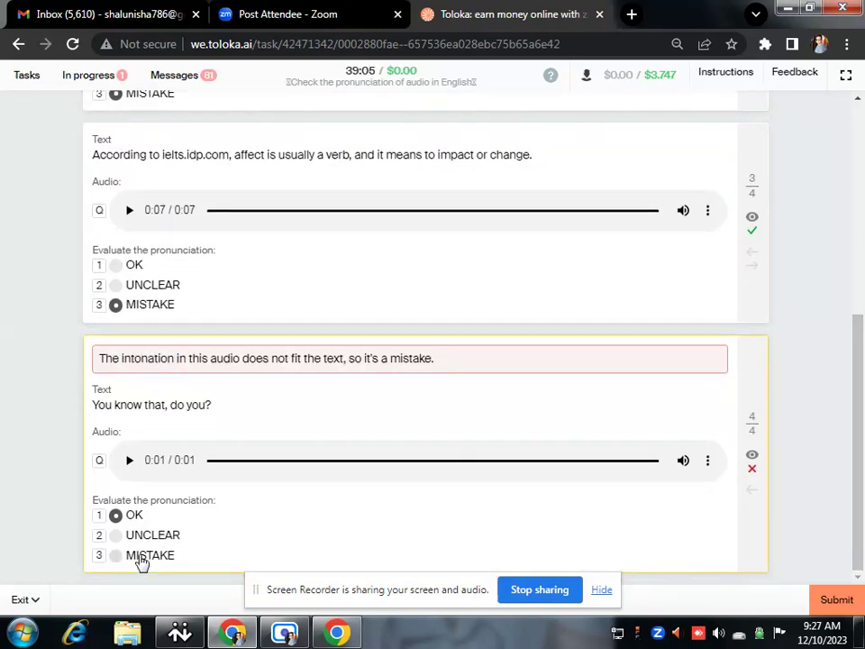
left_click(140, 558)
left_click(837, 600)
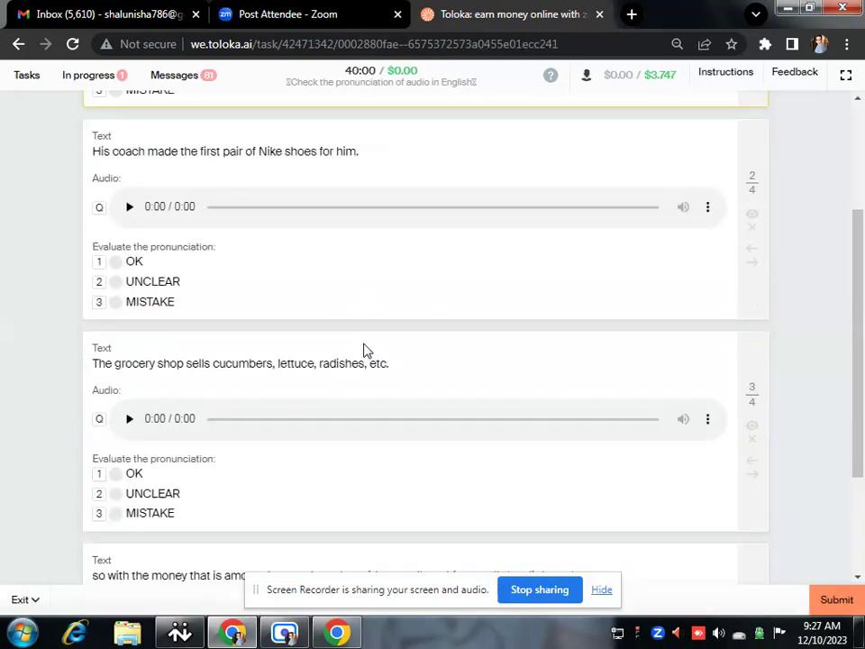
- Listen to the selfies and Nike-shoes phrases and rate both OK
left_click(126, 191)
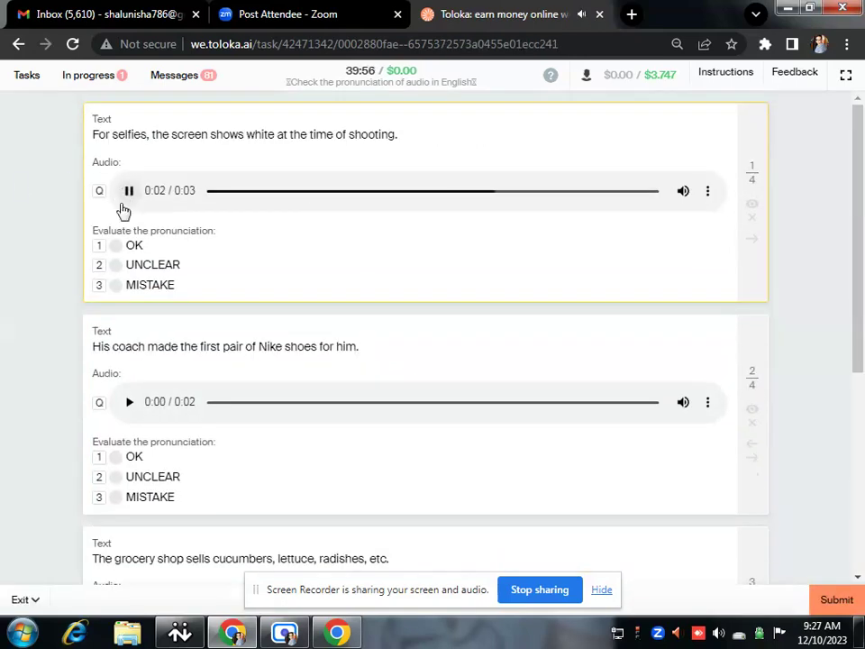
left_click(134, 246)
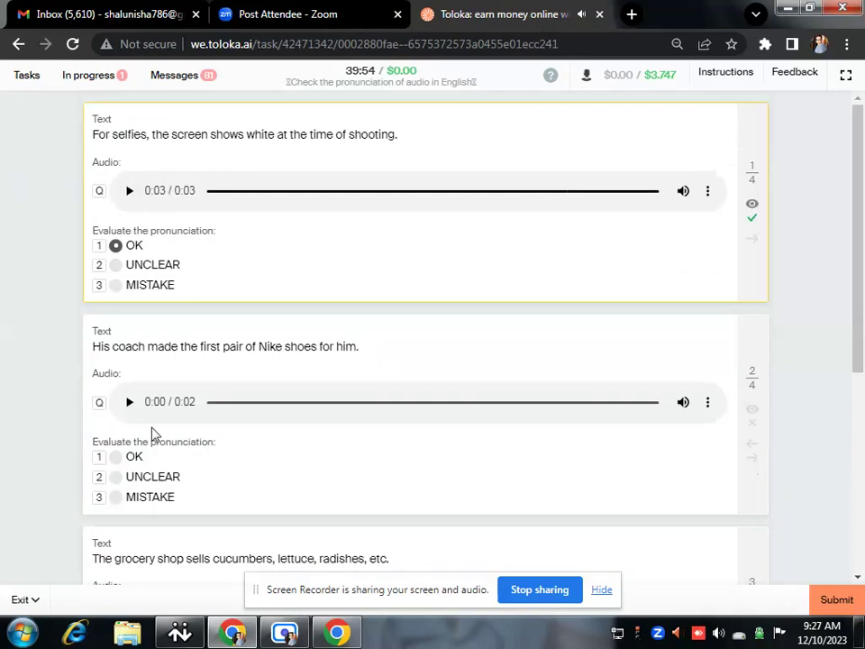
left_click(130, 402)
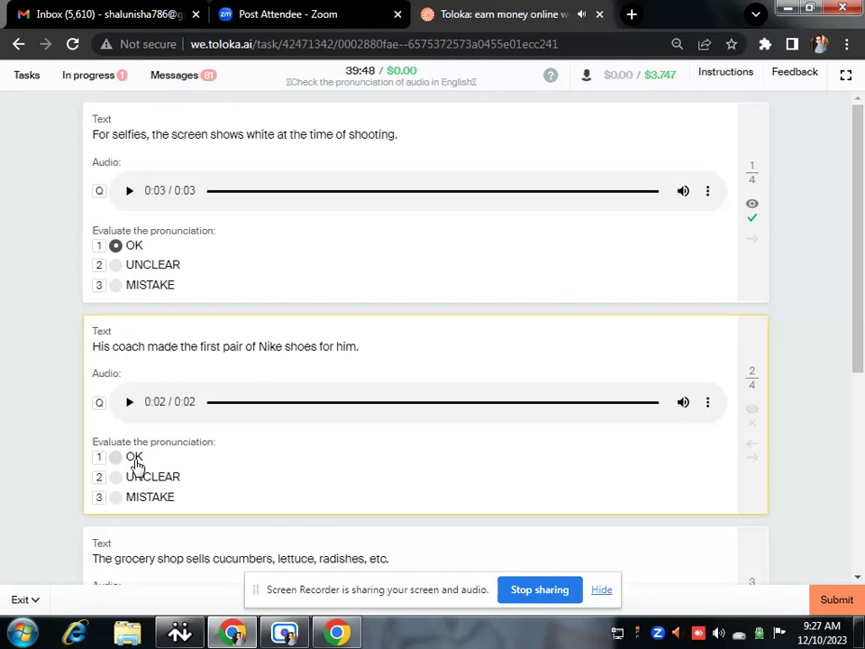
left_click(133, 459)
- Listen to the grocery-shop and money phrases and rate both OK
scroll(433, 360, "down", 3)
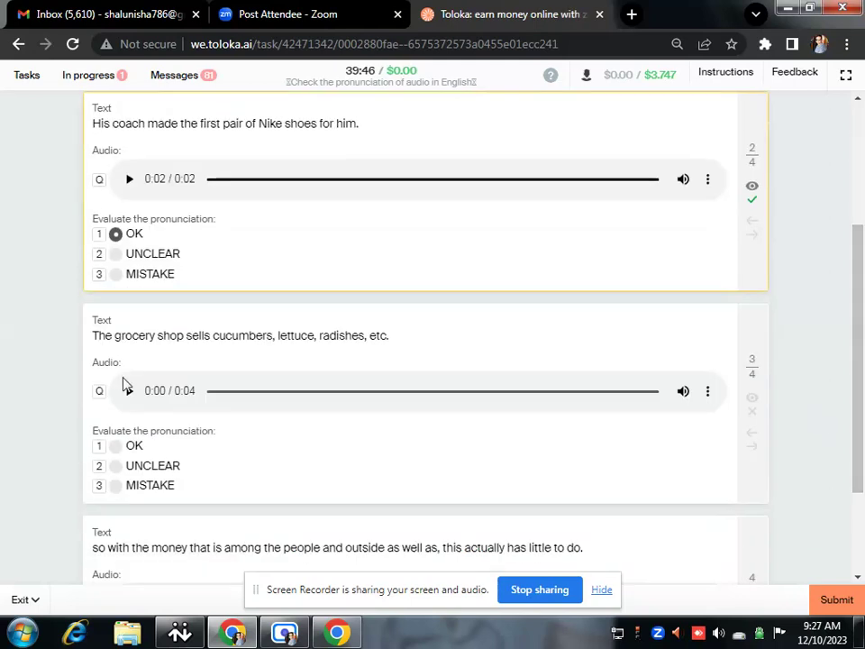
left_click(128, 388)
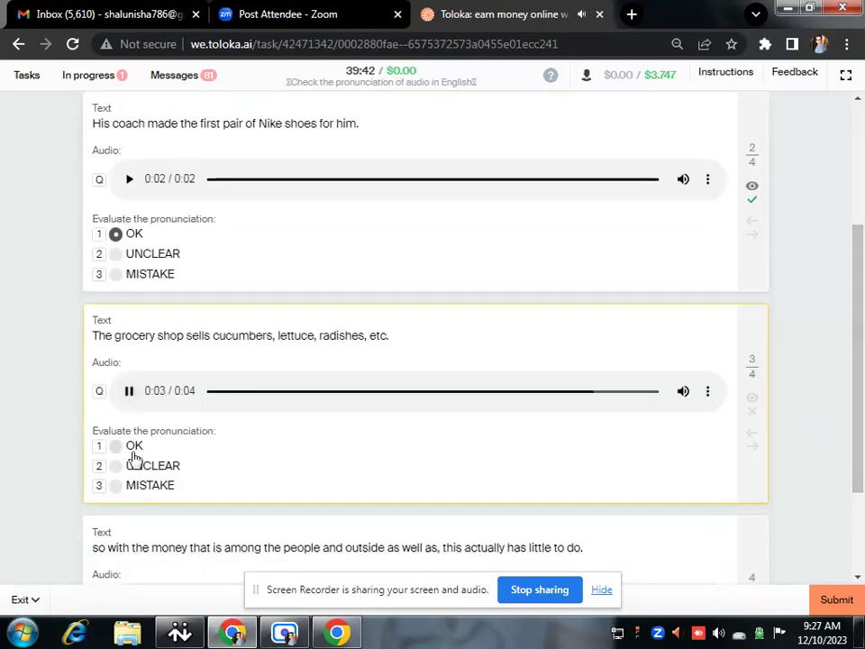
left_click(133, 451)
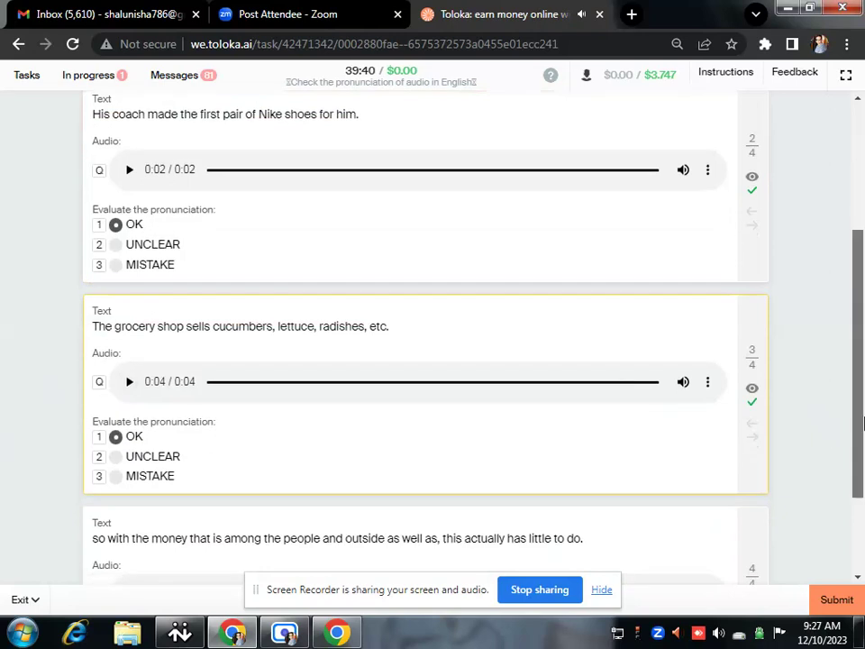
scroll(862, 423, "down", 2)
left_click(129, 460)
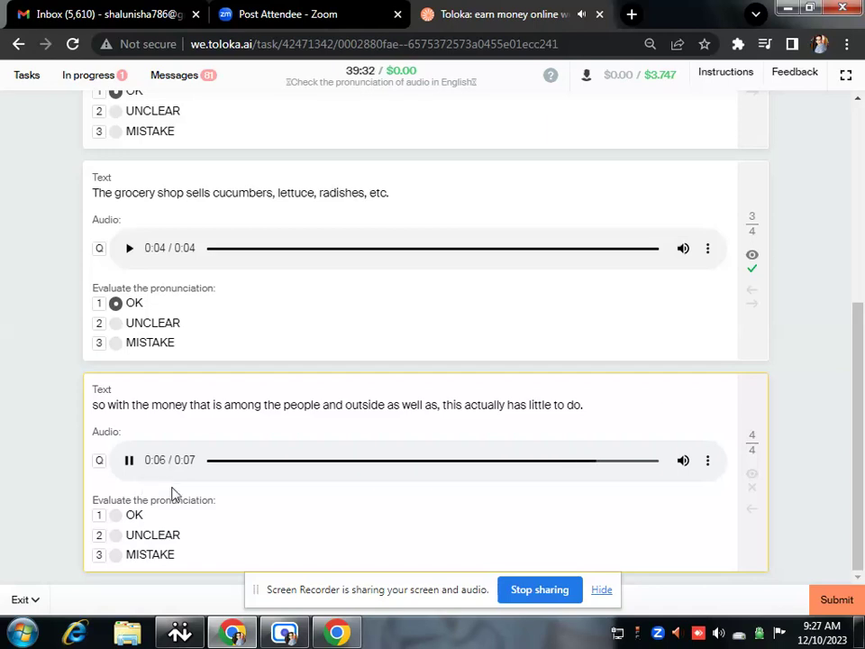
left_click(132, 515)
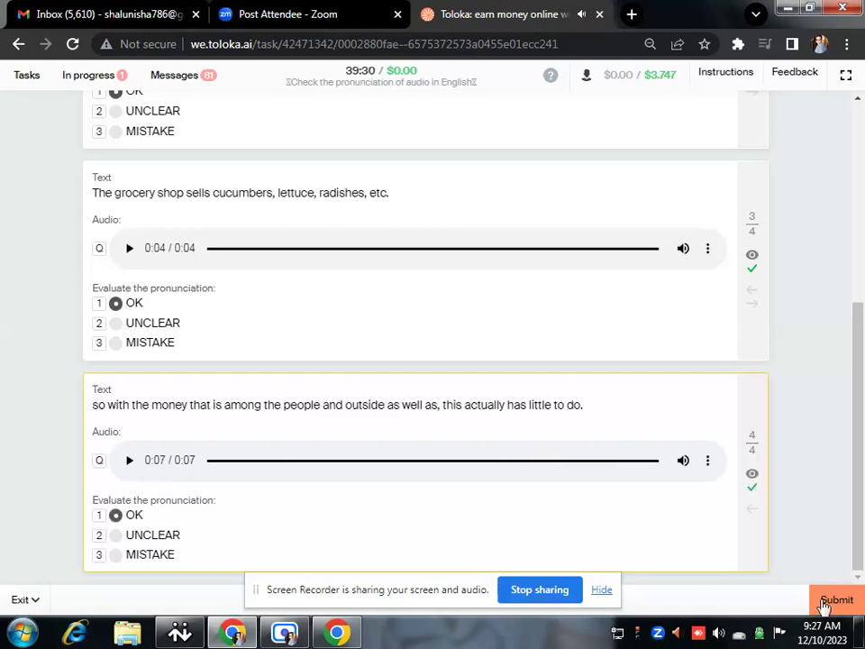
- Submit, switch the money phrase to UNCLEAR after the error, and resubmit
left_click(822, 602)
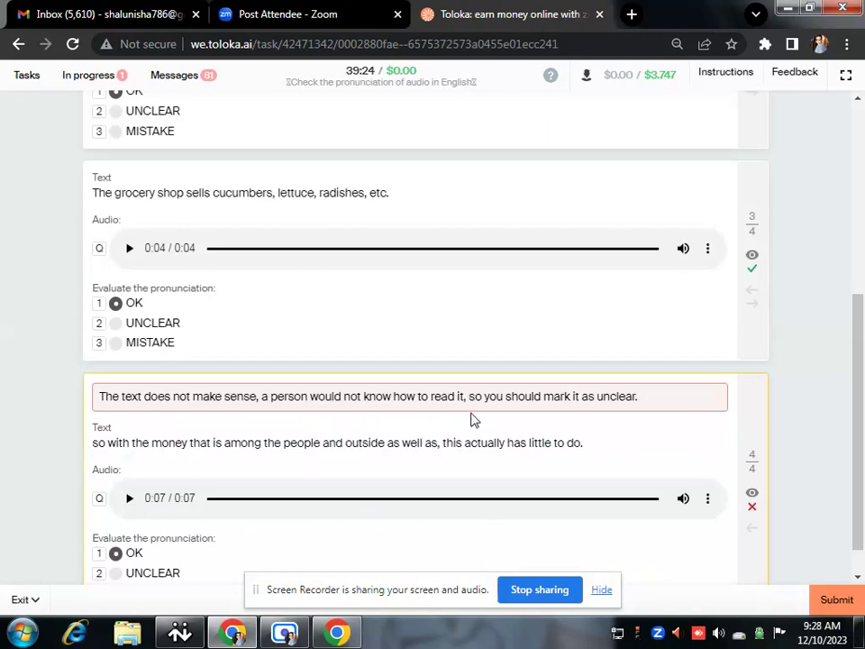
left_click(135, 556)
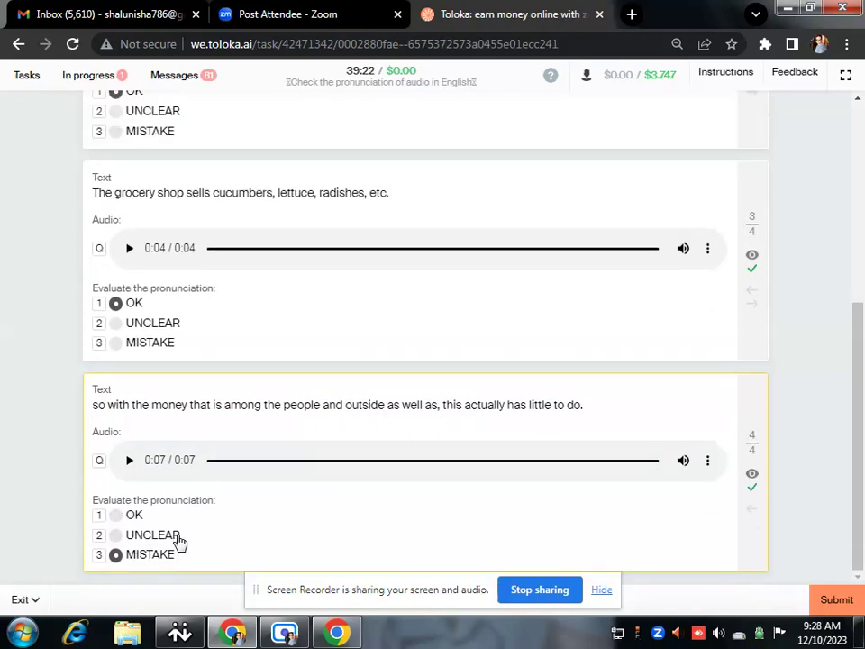
left_click(171, 536)
left_click(836, 599)
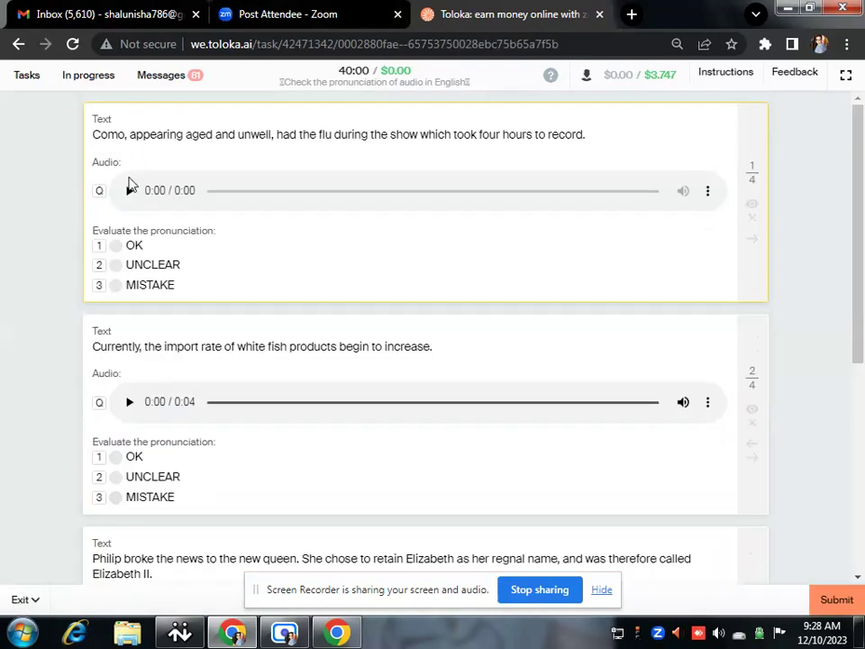
left_click(129, 190)
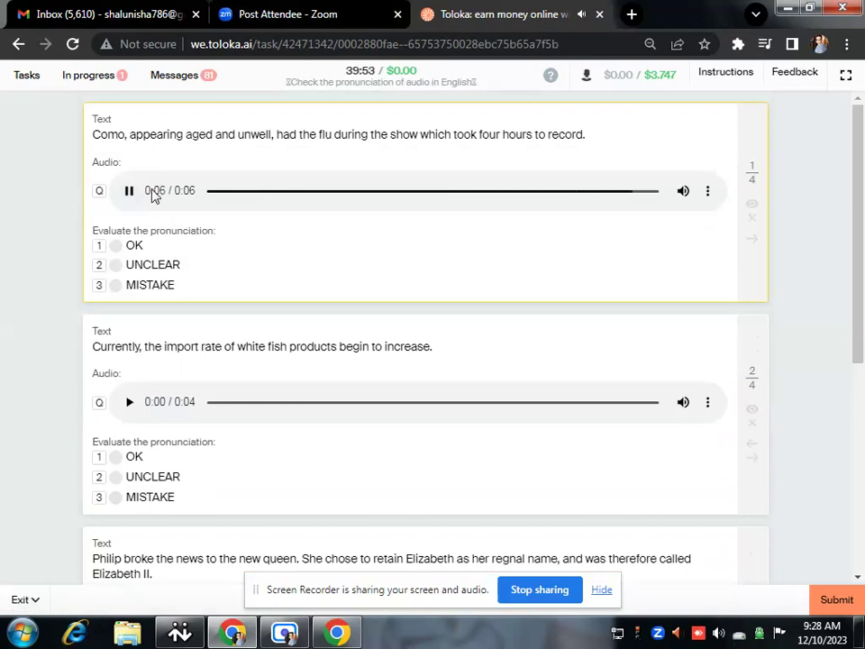
- Replay the Como phrase and rate it MISTAKE
left_click(128, 191)
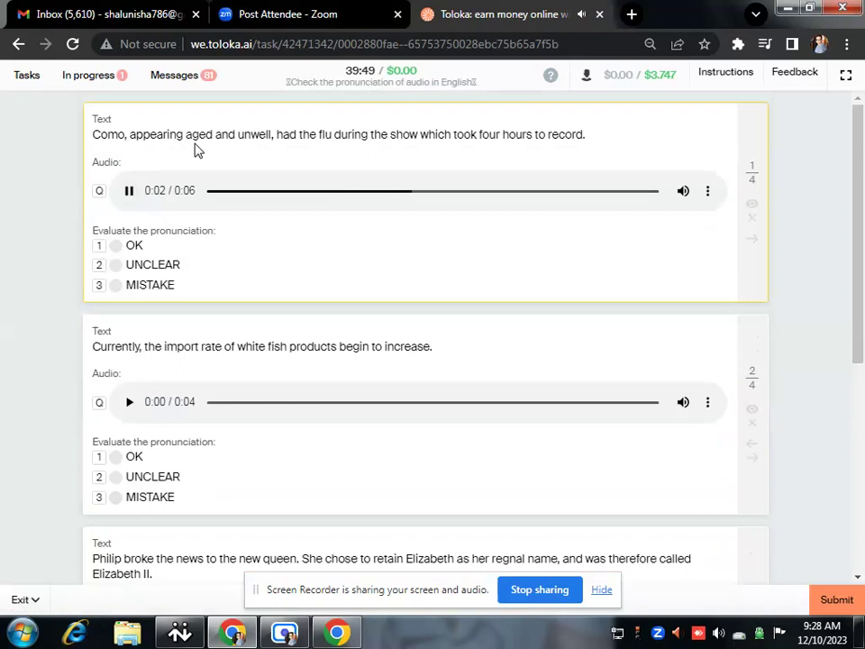
left_click(266, 190)
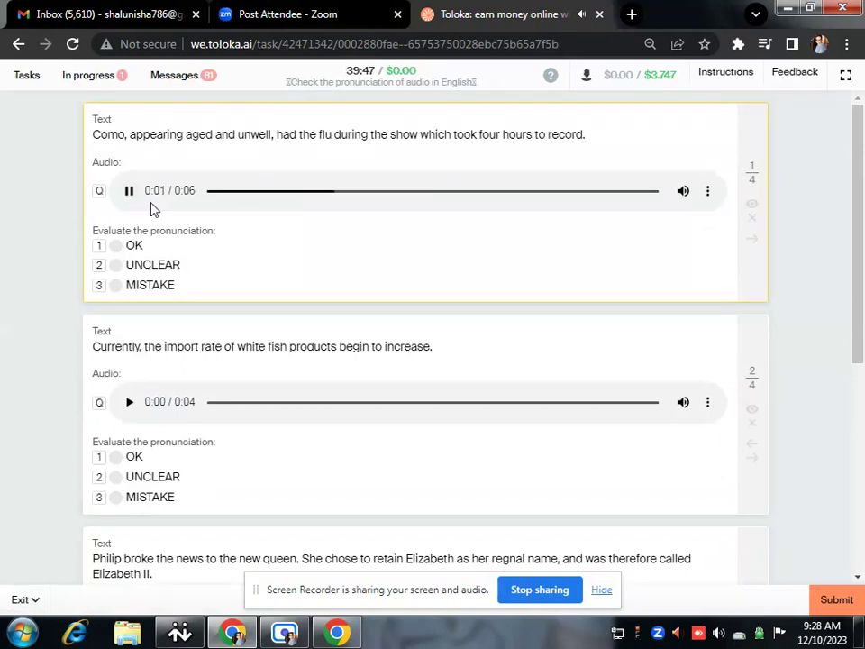
left_click(141, 286)
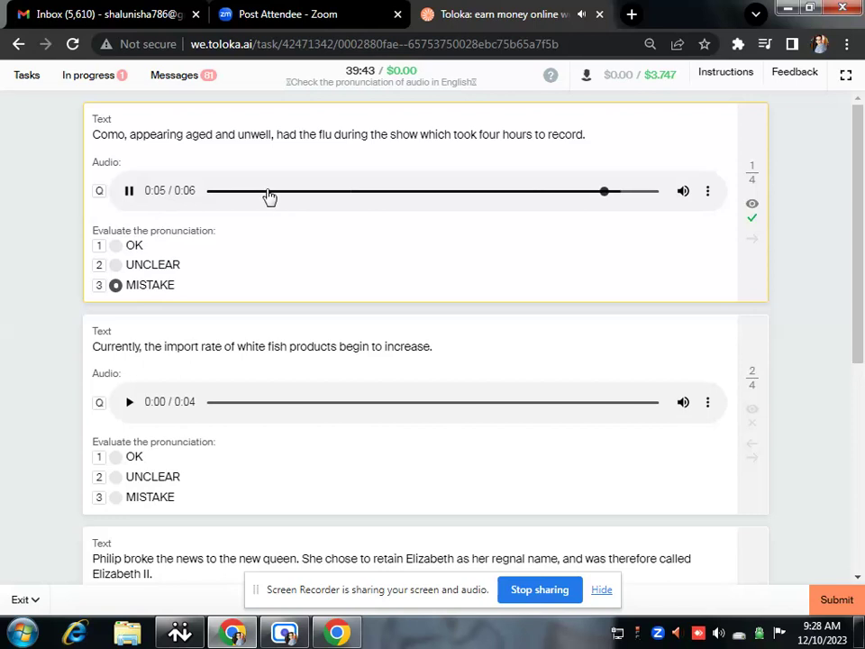
left_click(268, 193)
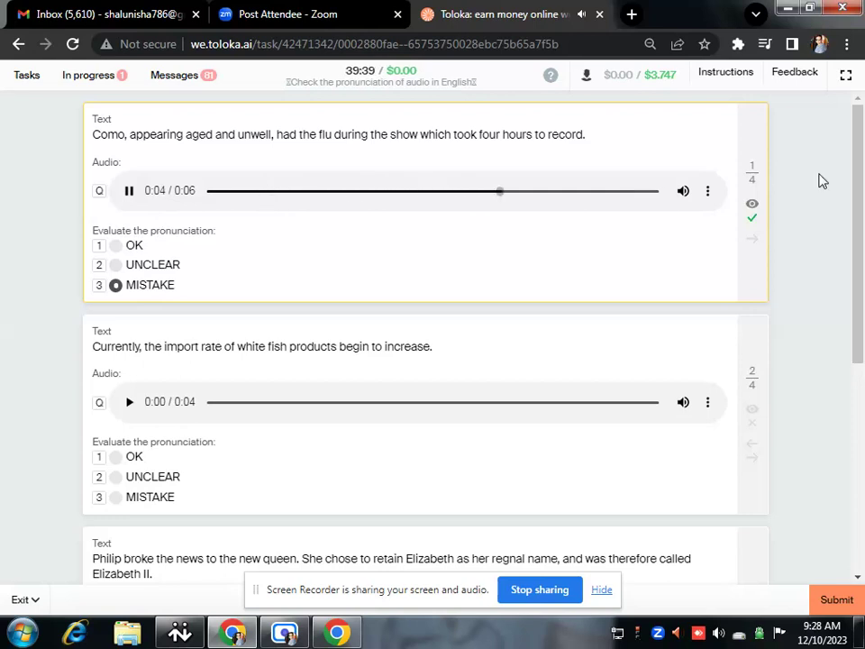
- Listen to the white-fish and Philip-and-Elizabeth phrases and rate both OK
scroll(95, 246, "down", 3)
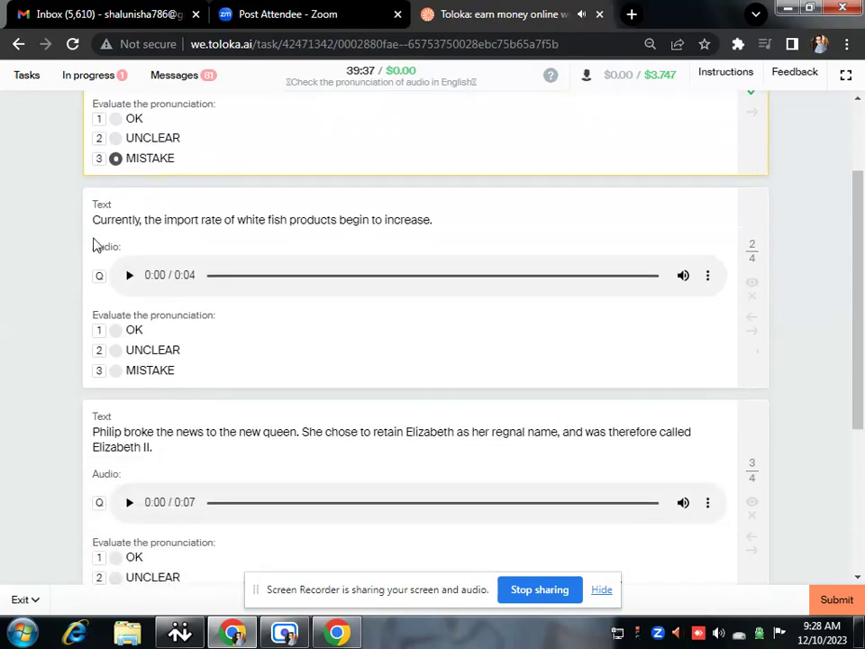
left_click(128, 275)
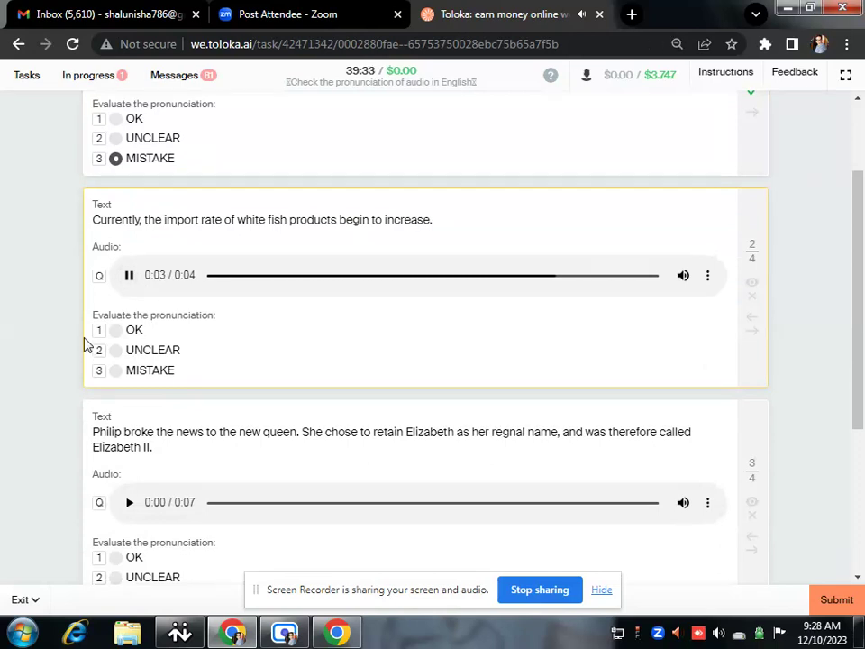
left_click(129, 275)
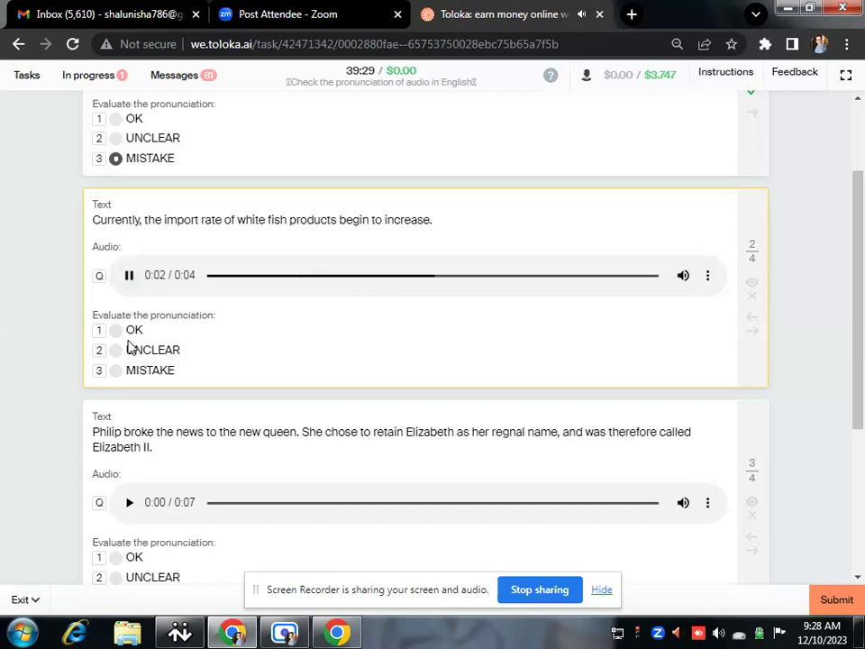
left_click(129, 331)
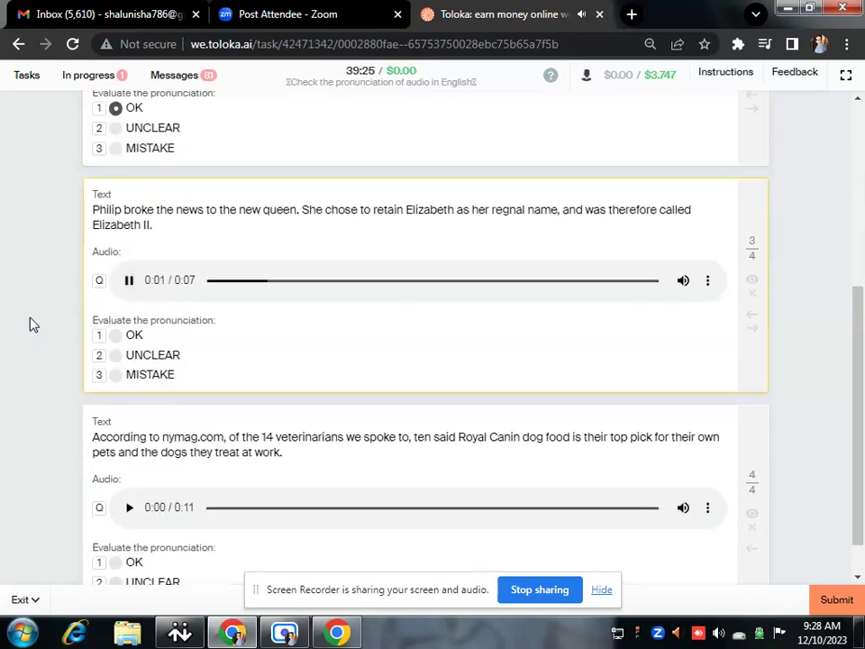
left_click(213, 280)
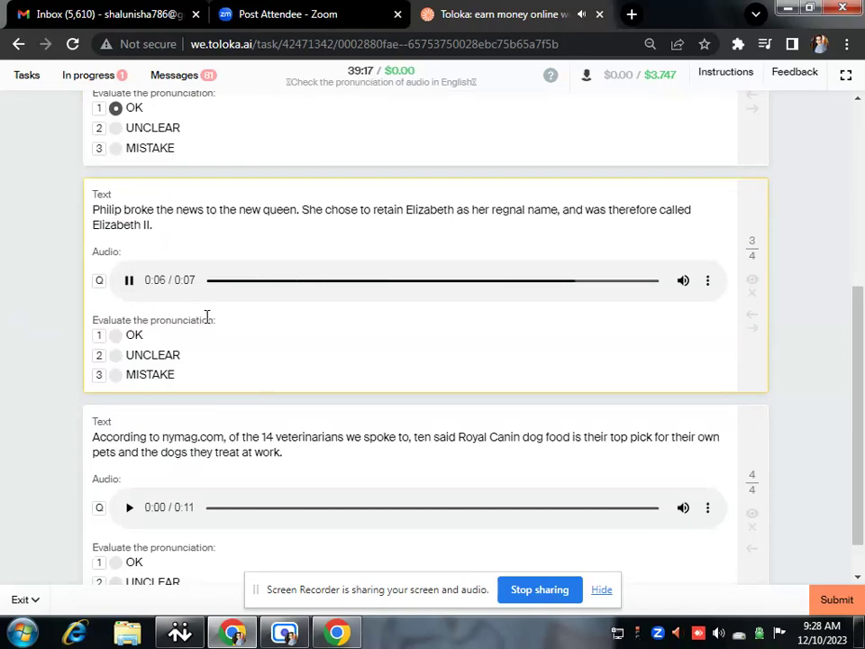
left_click(134, 337)
left_click(129, 281)
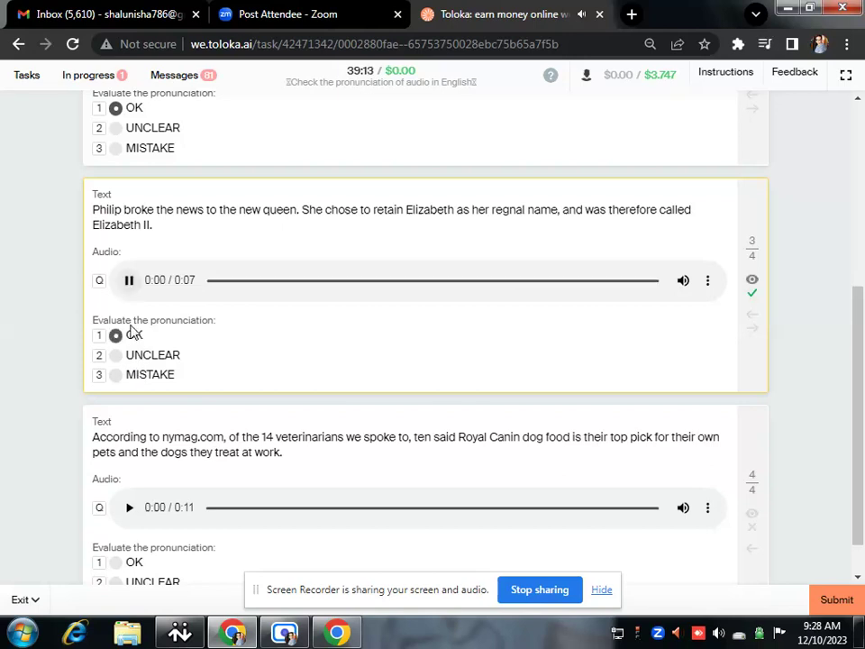
- Play the Royal Canin dog-food phrase from the start and rate it MISTAKE
scroll(813, 307, "down", 1)
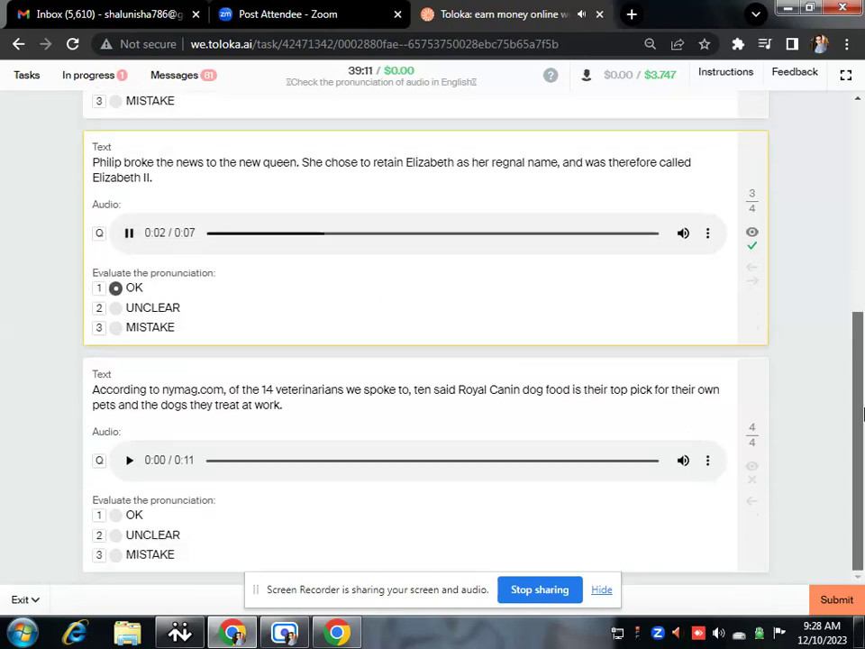
left_click(127, 460)
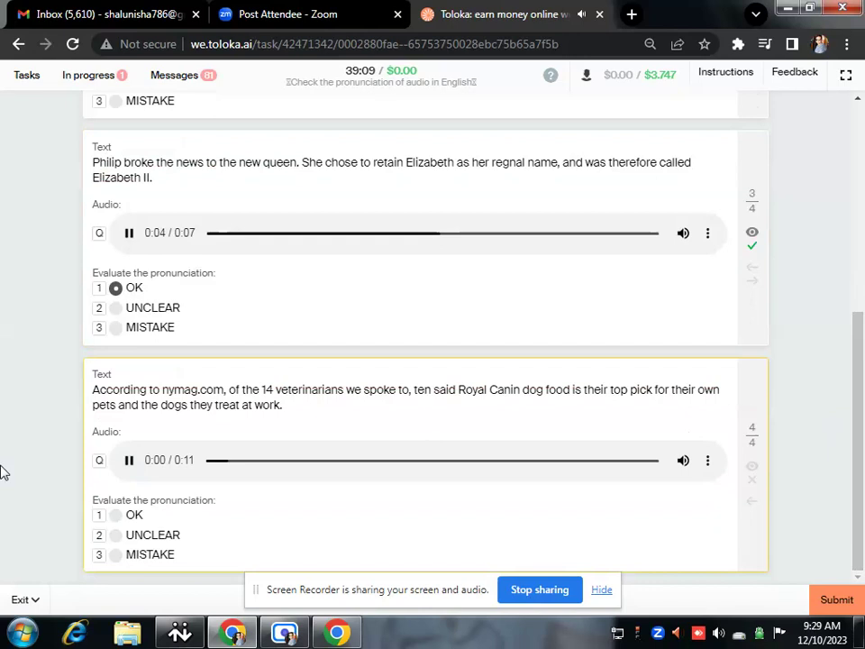
left_click(129, 233)
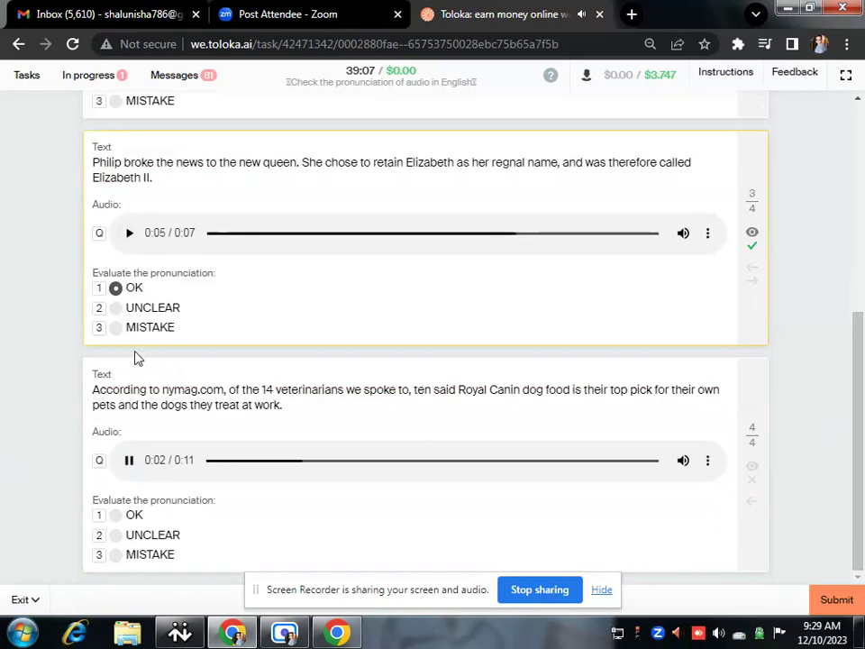
left_click(209, 460)
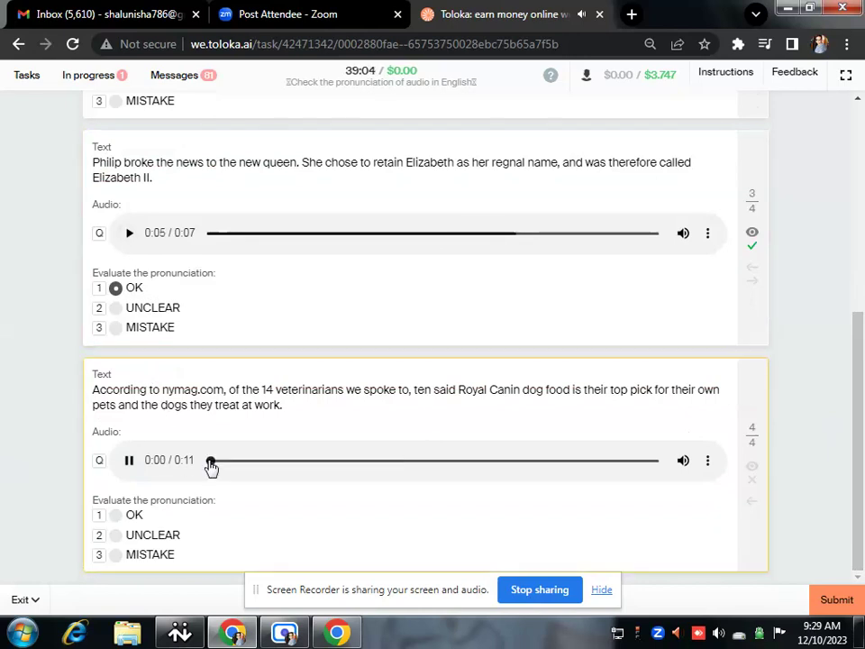
left_click(141, 556)
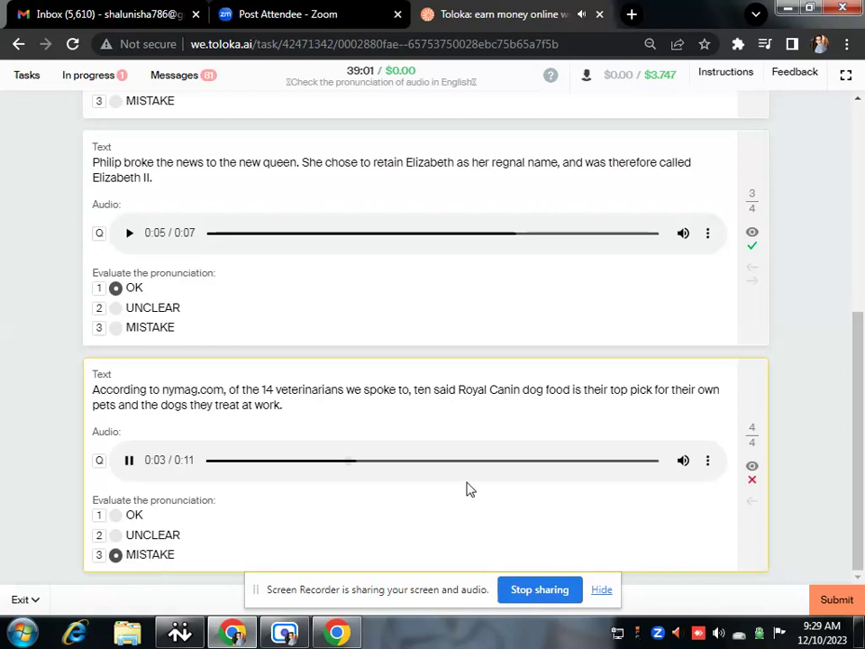